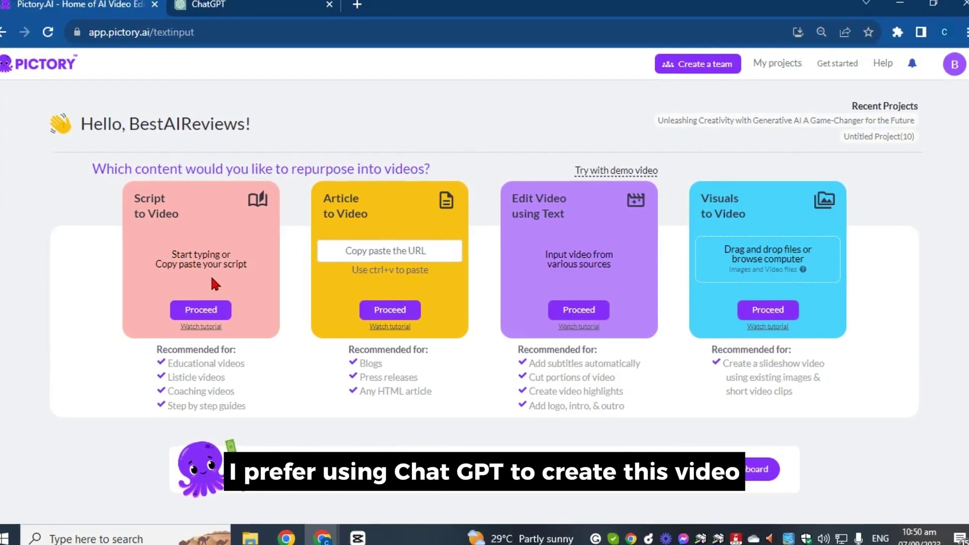
- Paste the prepared content-creator prompt into ChatGPT and send it
{"action": "left_click", "coordinate": [308, 7]}
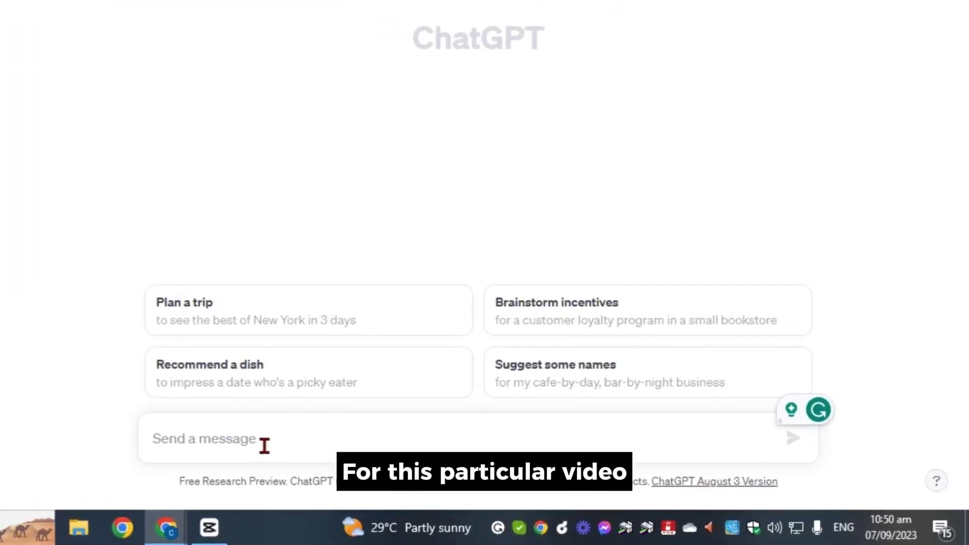
{"action": "type", "text": "Act as a content creator. Make engaging content about 'Generative AI' and summarize it into 10 short bullet points."}
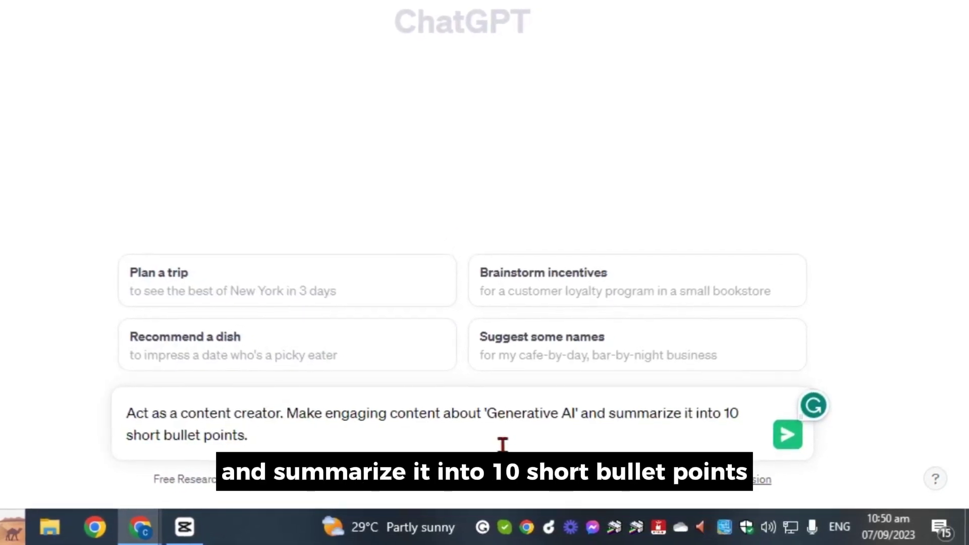
{"action": "left_click", "coordinate": [790, 437]}
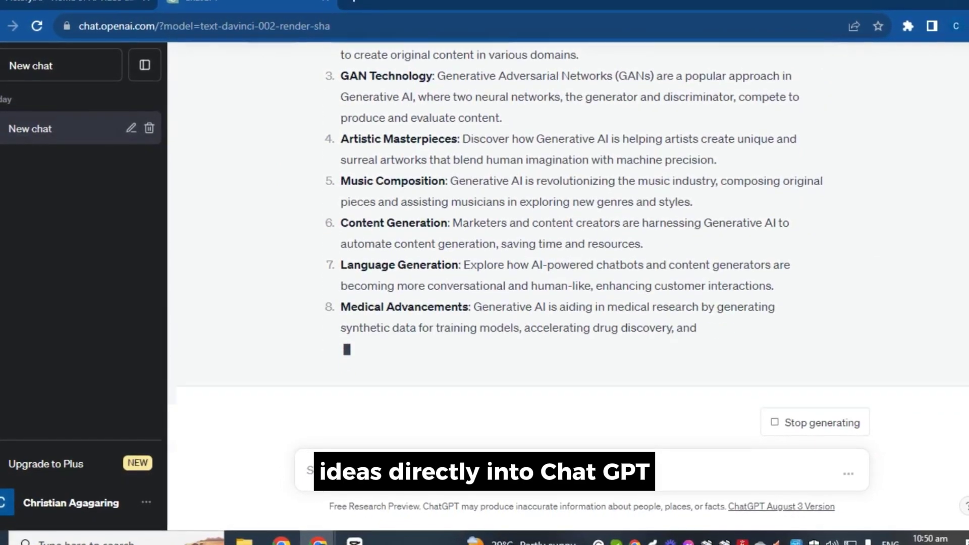
- Copy ChatGPT's ten-point Generative AI script and return to Pictory
{"action": "scroll", "coordinate": [580, 253], "scroll_direction": "up", "scroll_amount": 15}
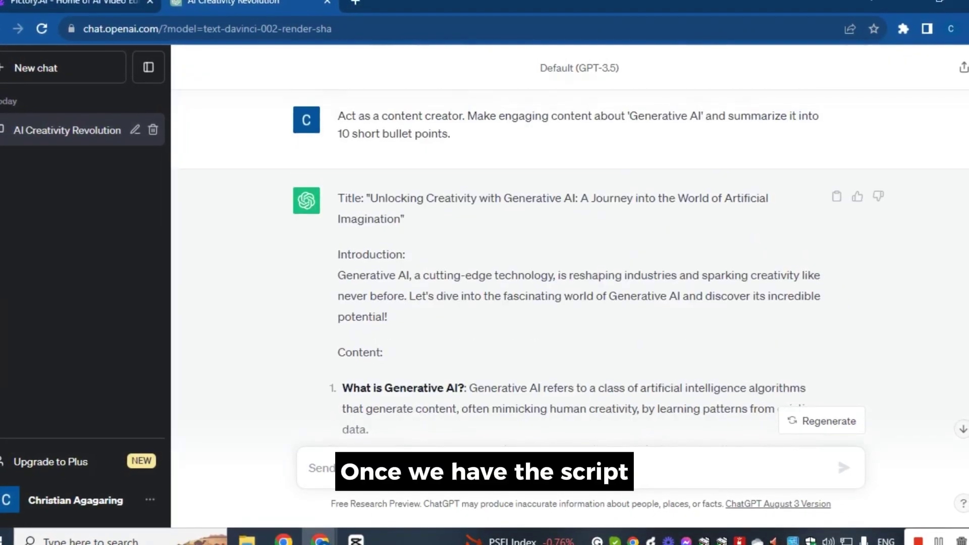
{"action": "left_click", "coordinate": [833, 199]}
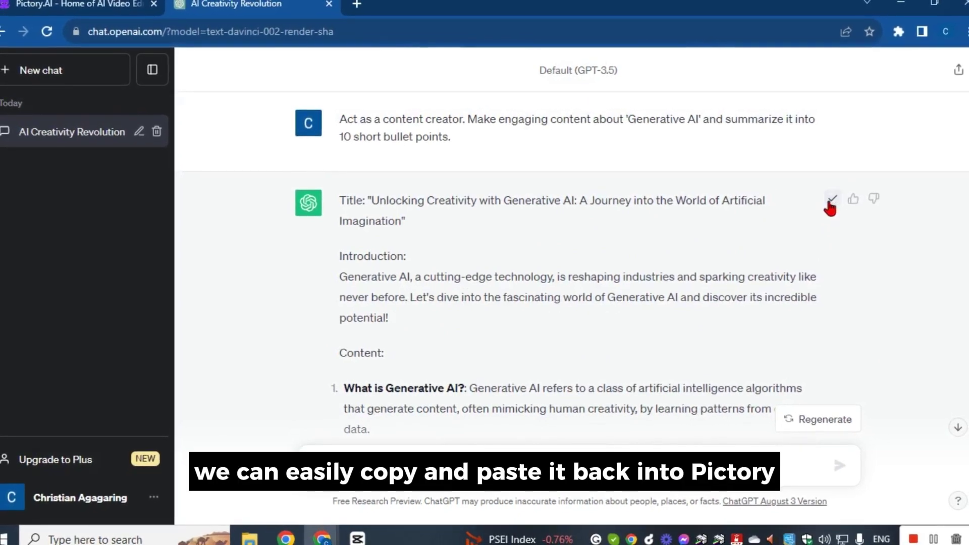
{"action": "left_click", "coordinate": [27, 3]}
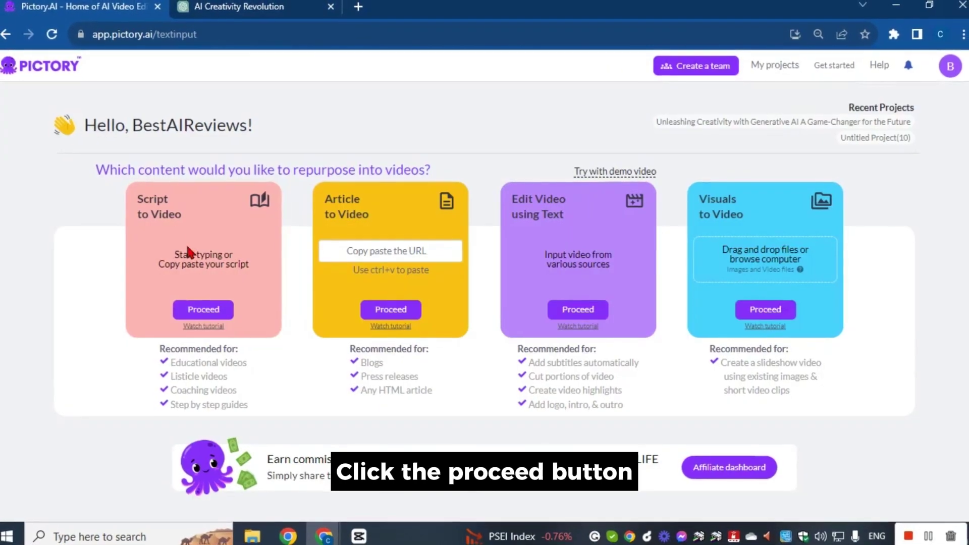
- Start a new Script to Video project and paste the ChatGPT script into the editor
{"action": "left_click", "coordinate": [221, 309]}
{"action": "left_click", "coordinate": [422, 212]}
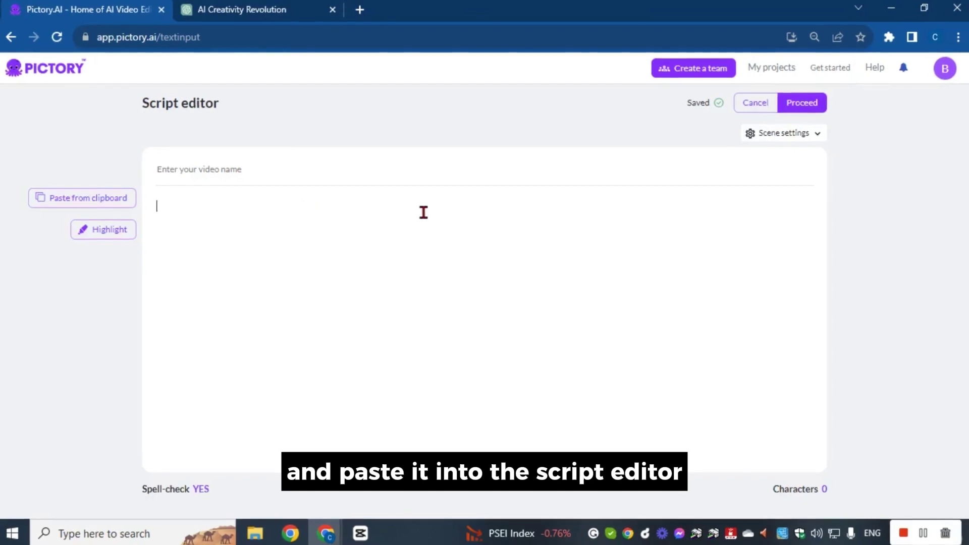
{"action": "key", "text": "ctrl+v"}
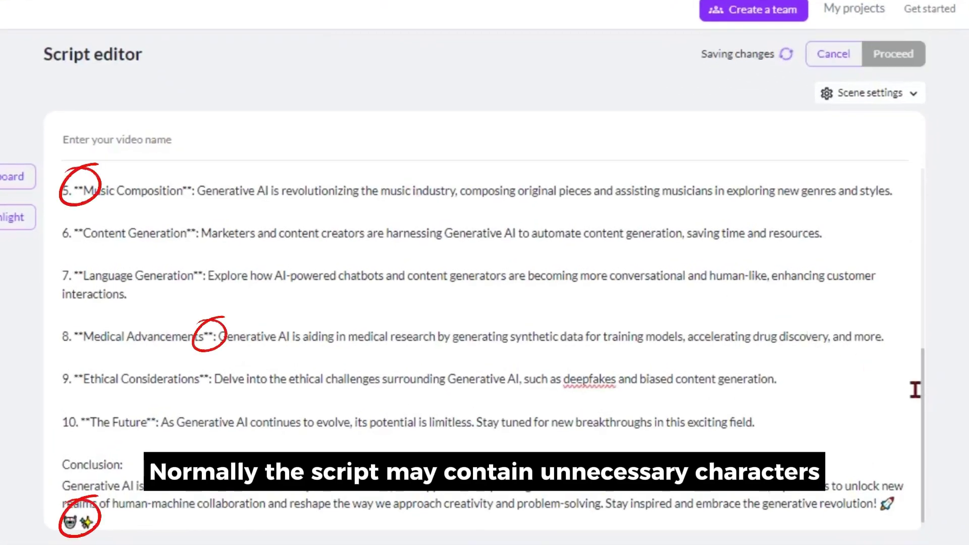
{"action": "scroll", "coordinate": [916, 388], "scroll_direction": "up", "scroll_amount": 5}
{"action": "scroll", "coordinate": [916, 389], "scroll_direction": "up", "scroll_amount": 2}
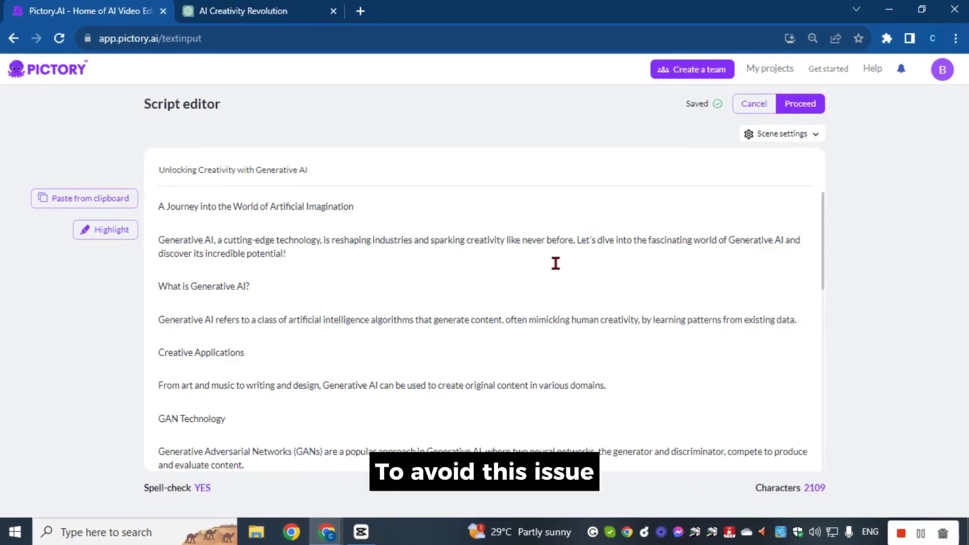
- Split the long sentences at 'technology', 'Let's dive into', 'and reshape' and 'Stay inspired' onto new lines
{"action": "left_click", "coordinate": [324, 240]}
{"action": "key", "text": "BackSpace"}
{"action": "key", "text": "BackSpace"}
{"action": "key", "text": "Return"}
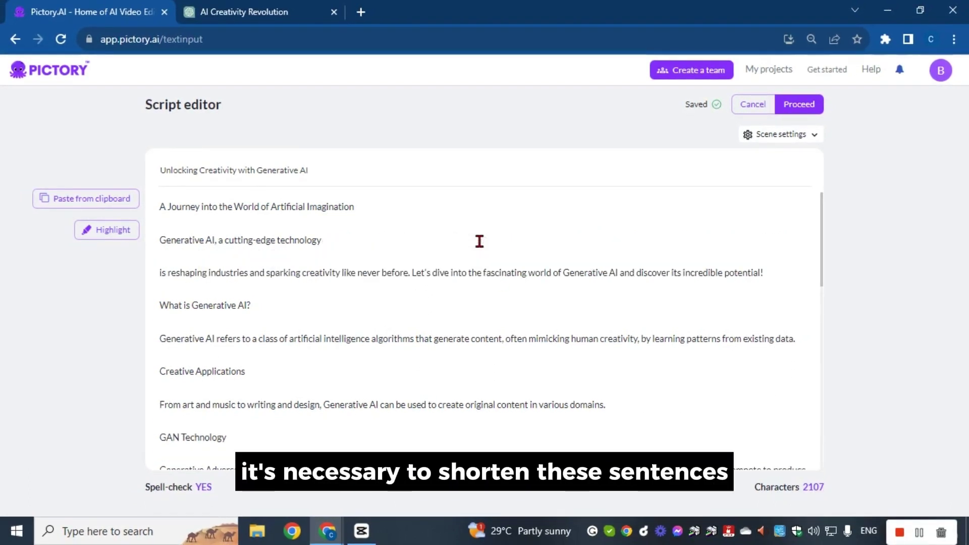
{"action": "key", "text": "BackSpace"}
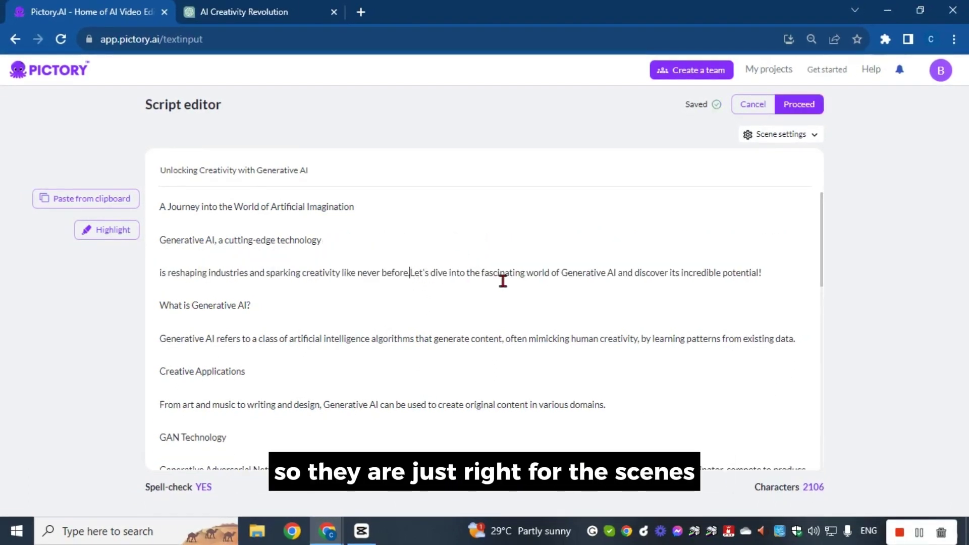
{"action": "key", "text": "Return"}
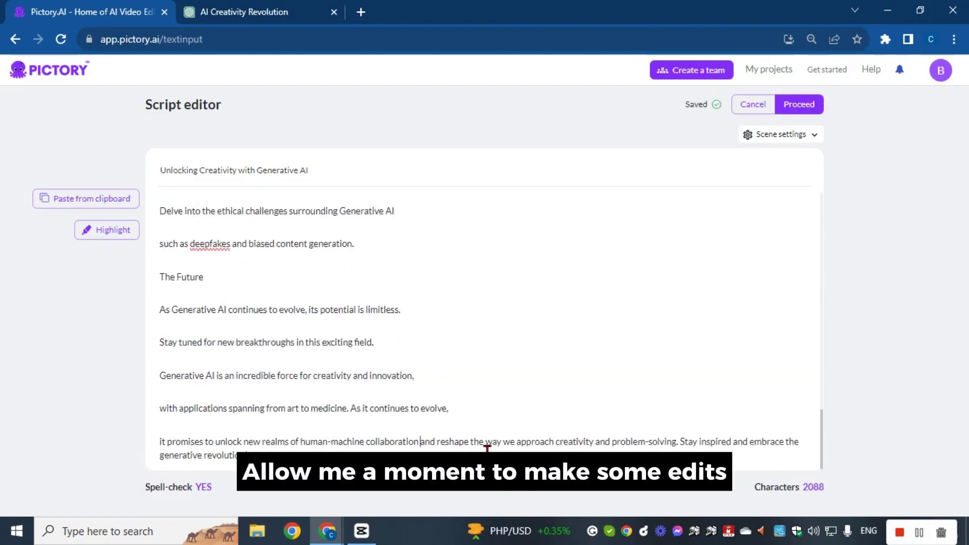
{"action": "key", "text": "BackSpace"}
{"action": "key", "text": "Return"}
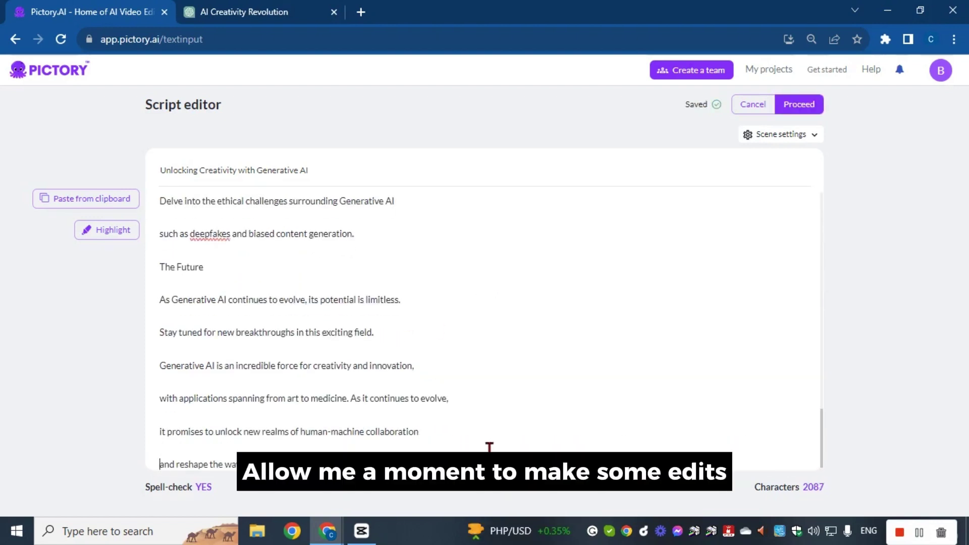
{"action": "key", "text": "BackSpace"}
{"action": "key", "text": "Return"}
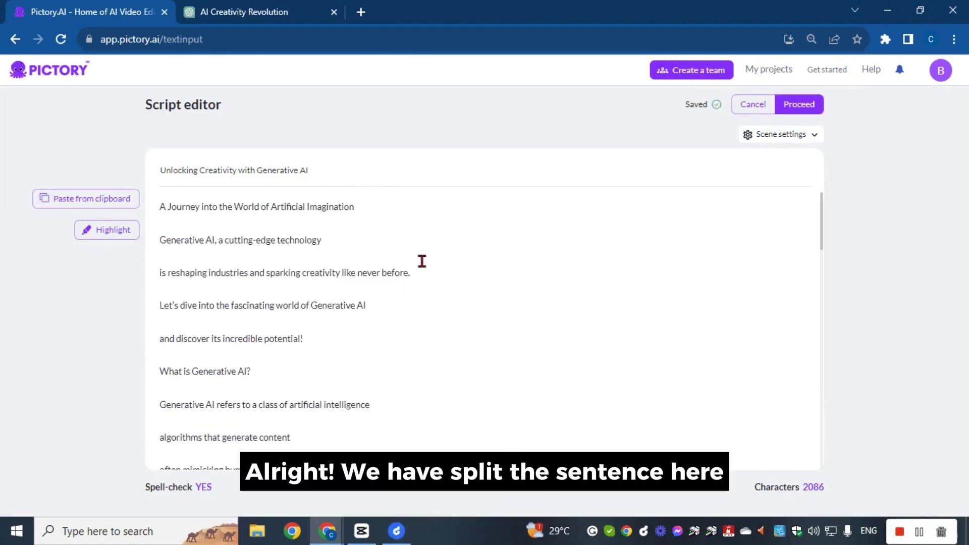
- Highlight the first two lines, from 'A Journey into the World of Artificial Imagination' to 'Generative AI, a cutting-edge technology'
{"action": "left_click_drag", "start_coordinate": [270, 209], "coordinate": [169, 208]}
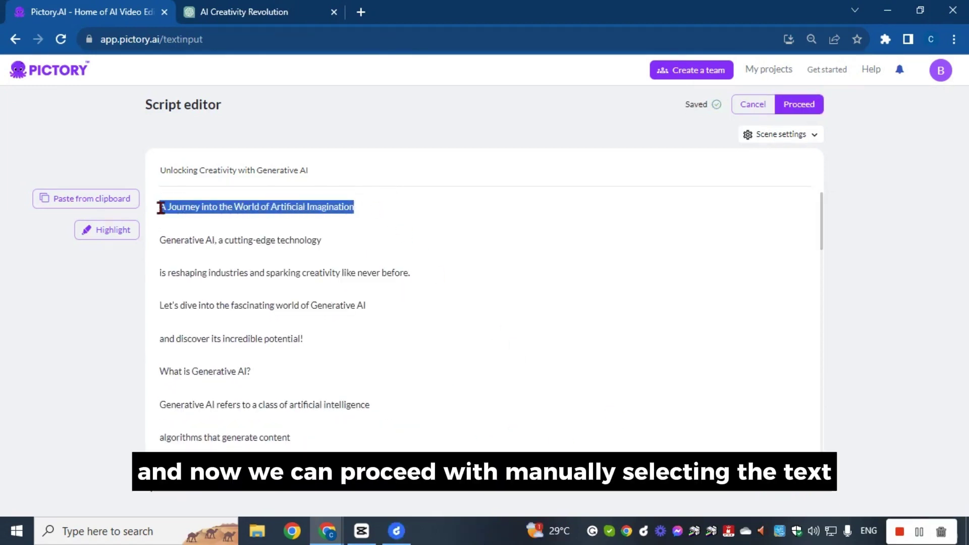
{"action": "left_click", "coordinate": [120, 236]}
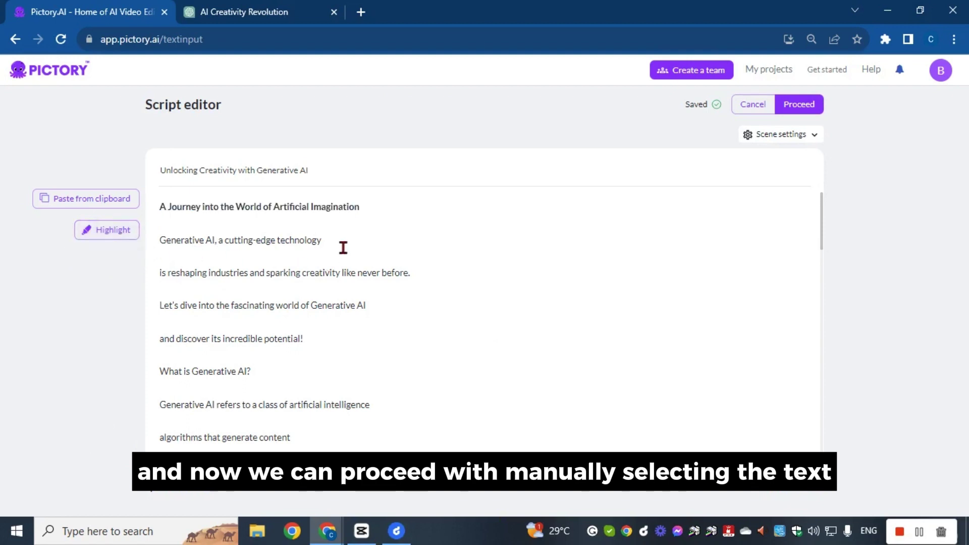
{"action": "left_click_drag", "start_coordinate": [280, 241], "coordinate": [179, 242]}
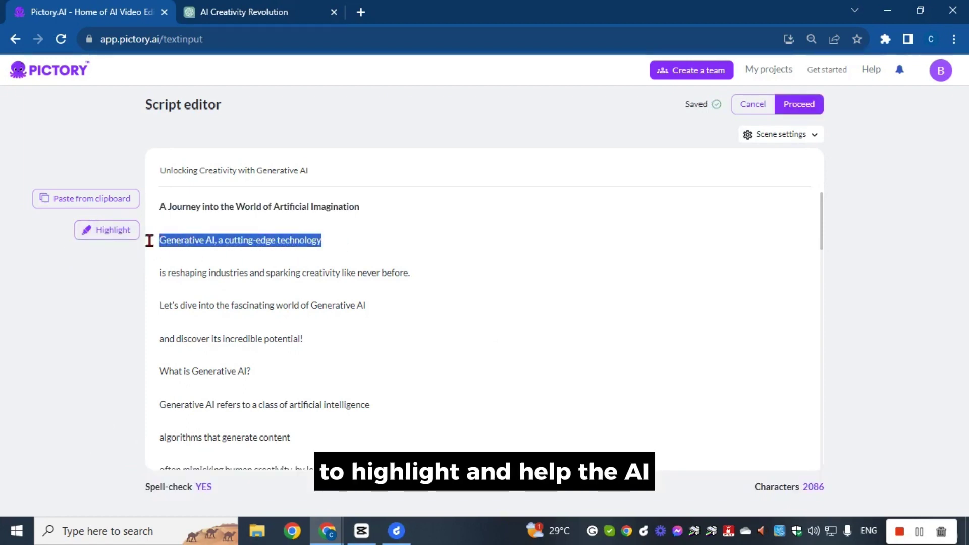
{"action": "left_click", "coordinate": [120, 236]}
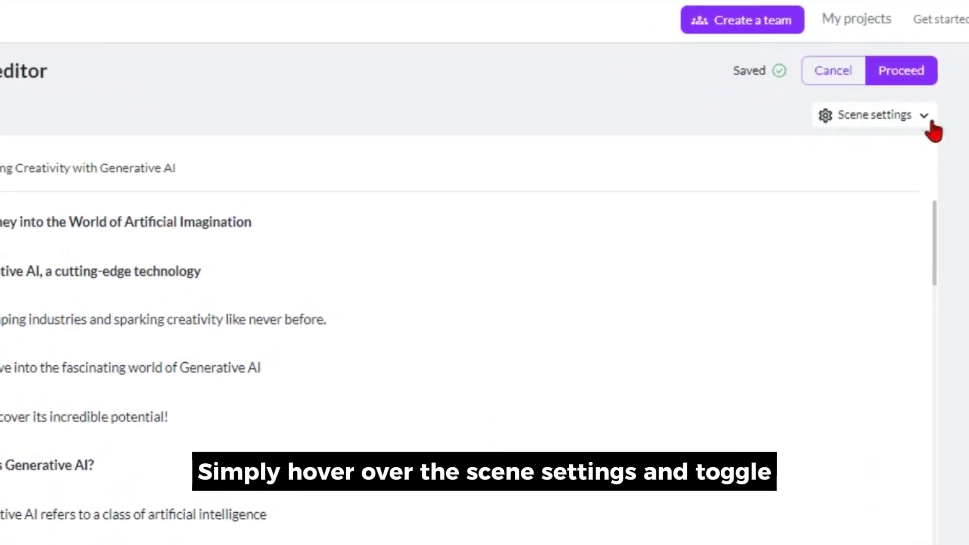
{"action": "mouse_move", "coordinate": [931, 122]}
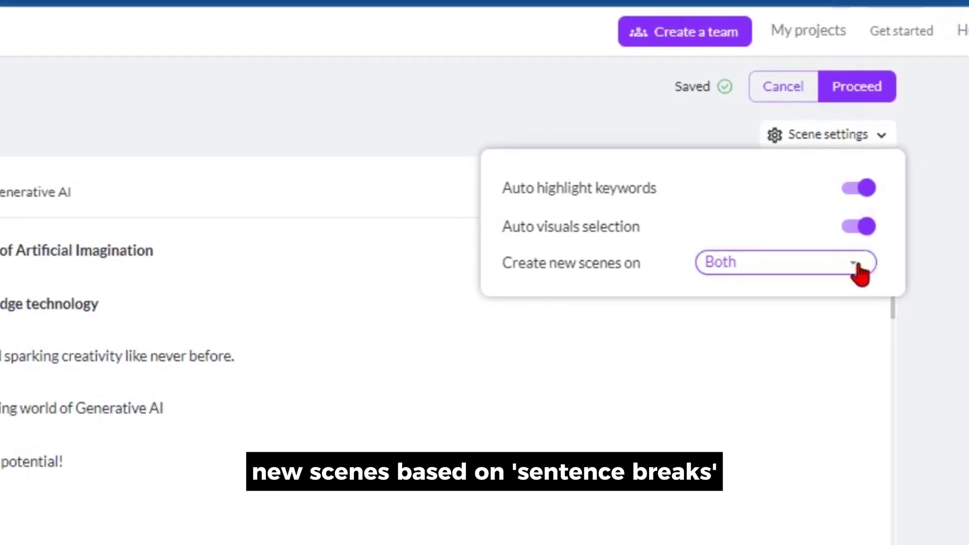
{"action": "left_click", "coordinate": [859, 273]}
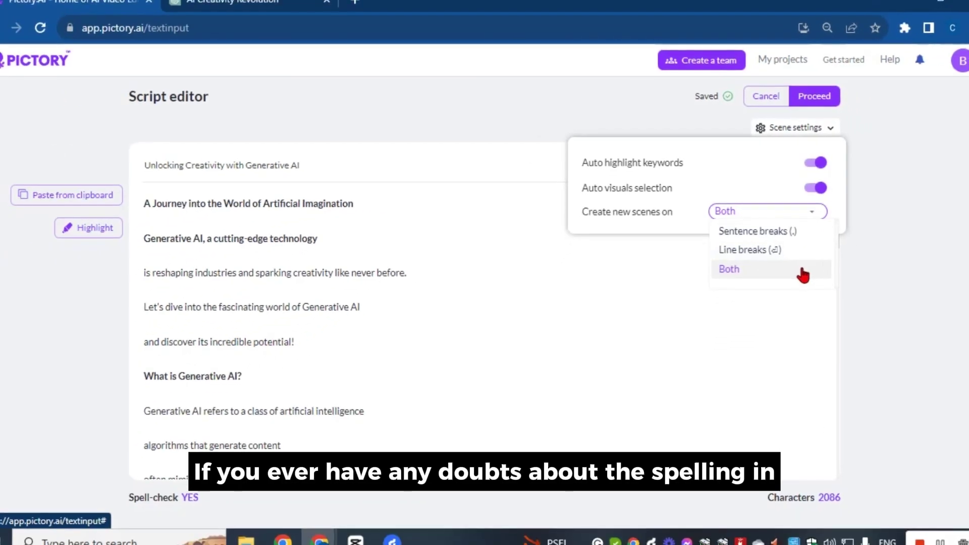
{"action": "left_click", "coordinate": [802, 275]}
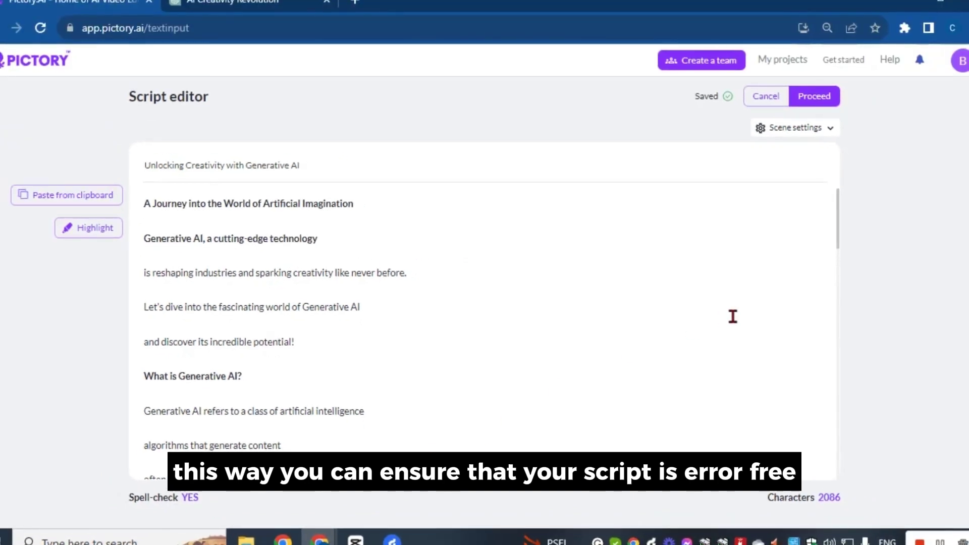
- Scroll through the whole script to proofread it for errors
{"action": "scroll", "coordinate": [732, 317], "scroll_direction": "down", "scroll_amount": 10}
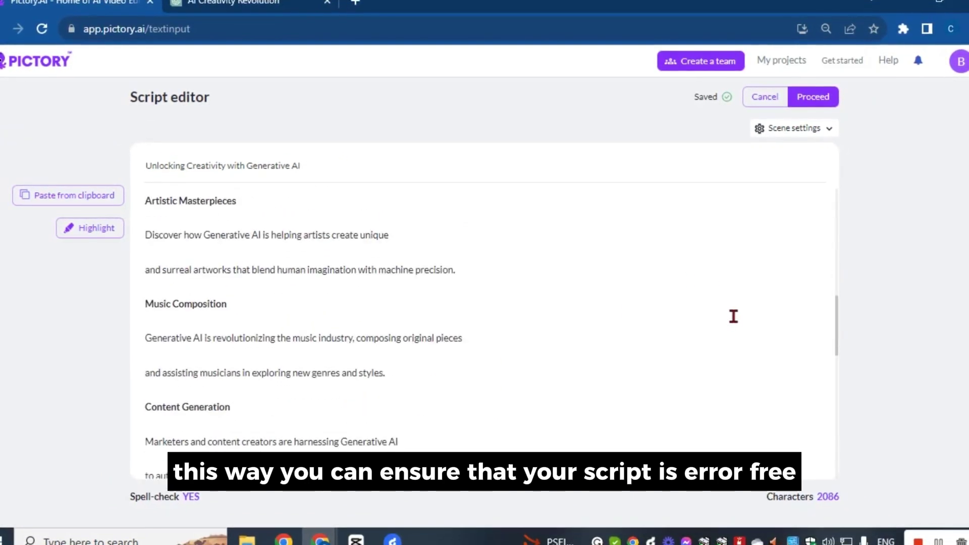
{"action": "scroll", "coordinate": [732, 316], "scroll_direction": "down", "scroll_amount": 10}
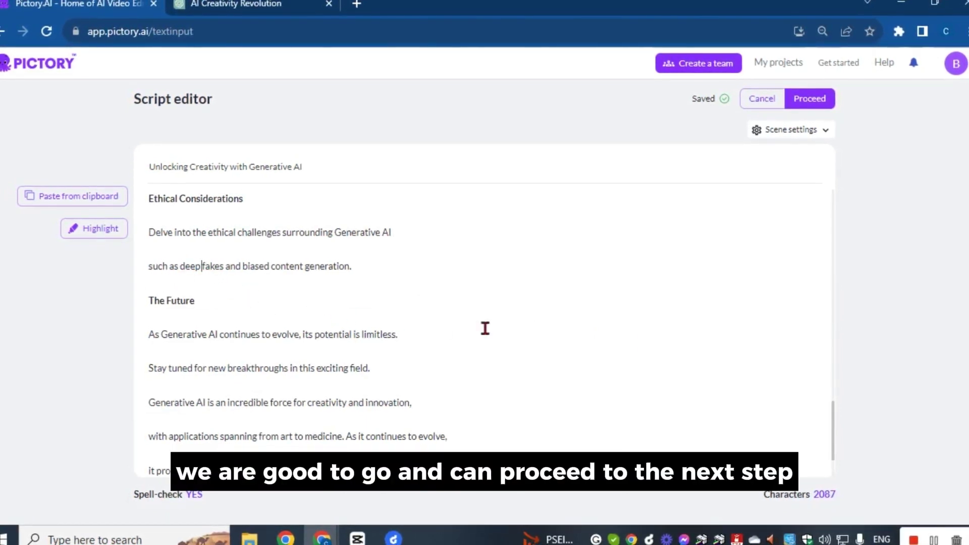
{"action": "scroll", "coordinate": [810, 355], "scroll_direction": "down", "scroll_amount": 2}
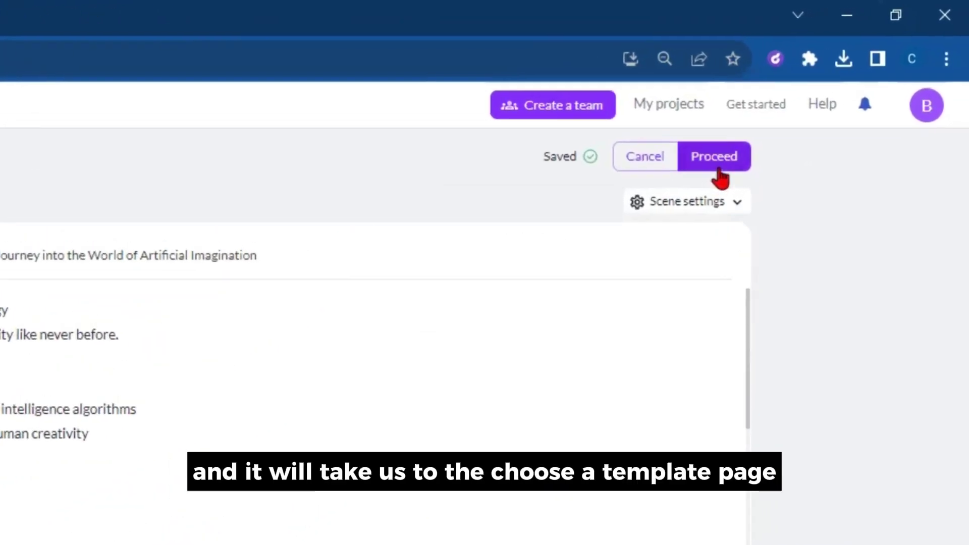
- Proceed to the Templates library and browse down to the TechHead template
{"action": "left_click", "coordinate": [719, 172]}
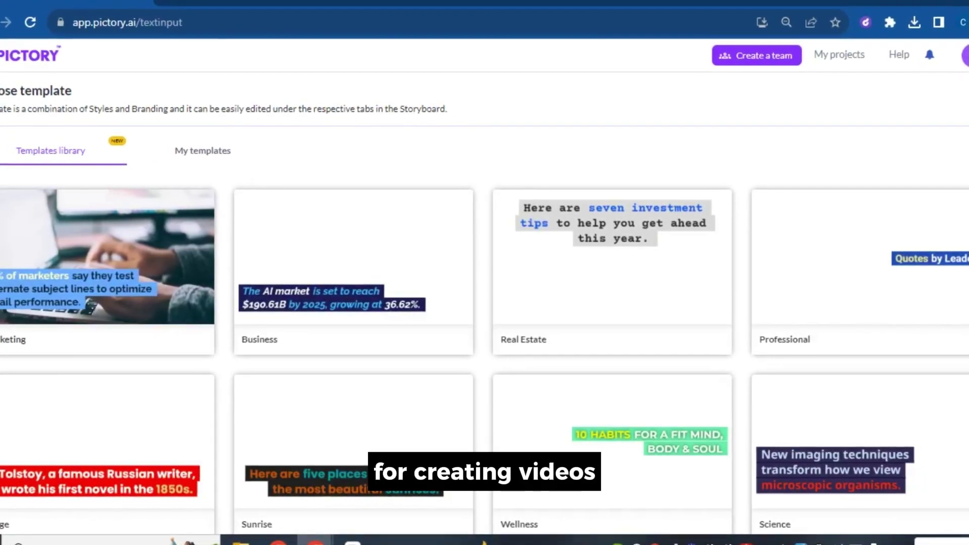
{"action": "scroll", "coordinate": [484, 353], "scroll_direction": "down", "scroll_amount": 3}
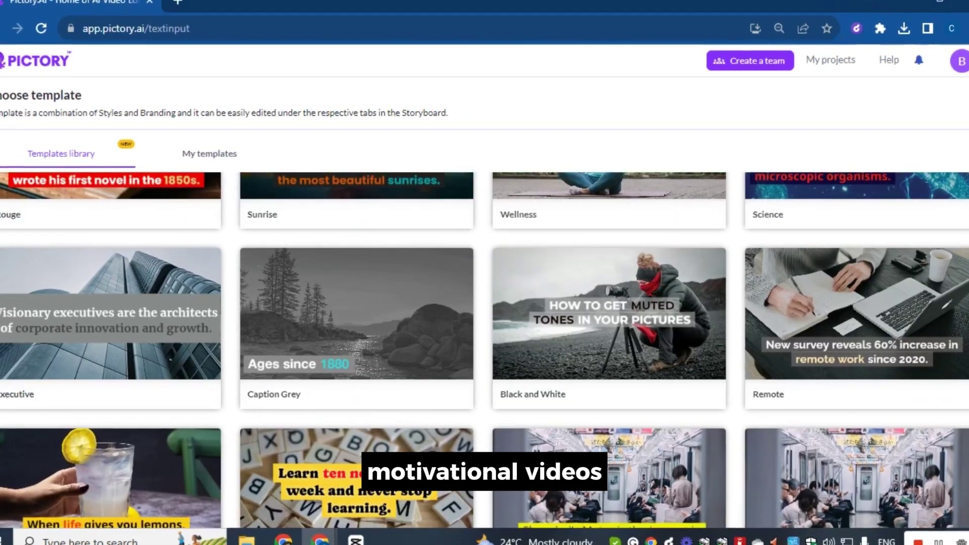
{"action": "scroll", "coordinate": [485, 353], "scroll_direction": "down", "scroll_amount": 10}
{"action": "scroll", "coordinate": [485, 353], "scroll_direction": "down", "scroll_amount": 5}
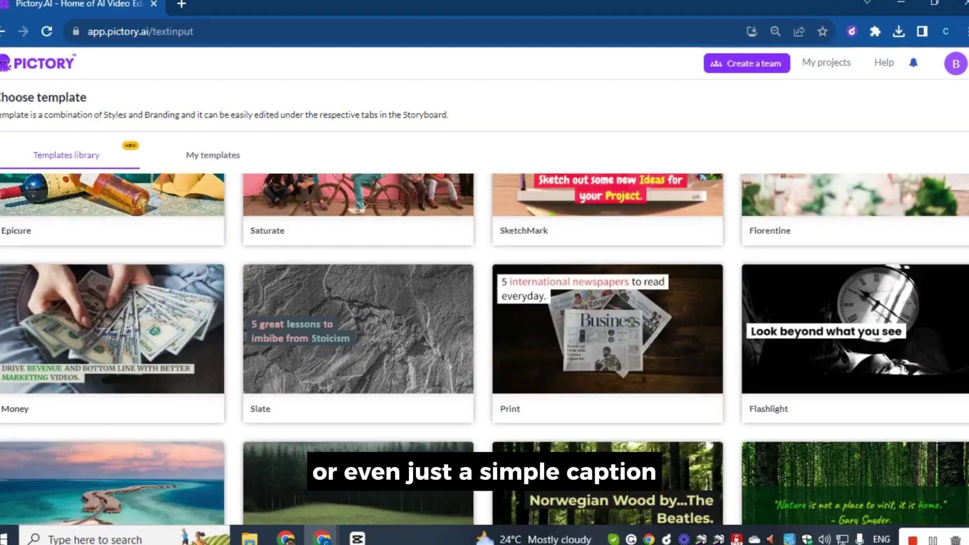
{"action": "scroll", "coordinate": [484, 353], "scroll_direction": "down", "scroll_amount": 10}
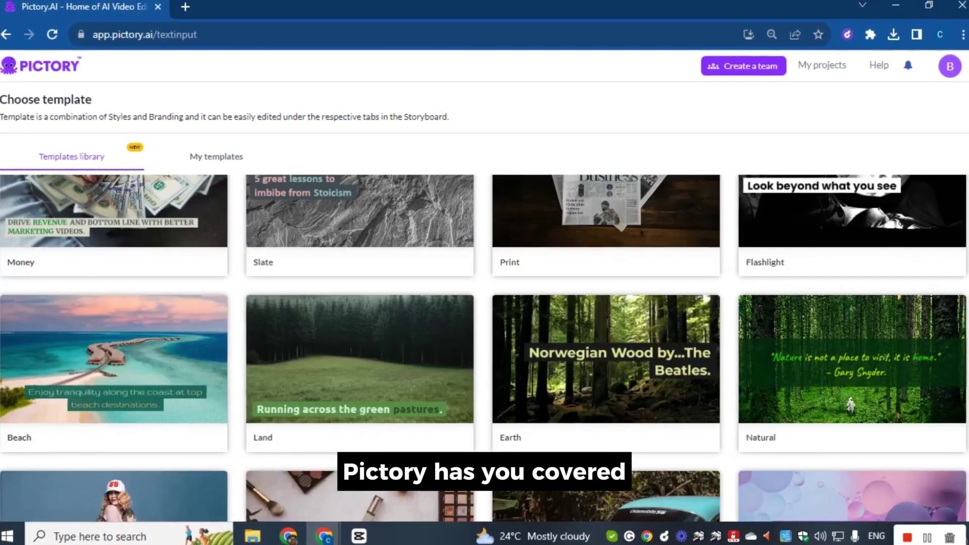
{"action": "scroll", "coordinate": [485, 353], "scroll_direction": "down", "scroll_amount": 2}
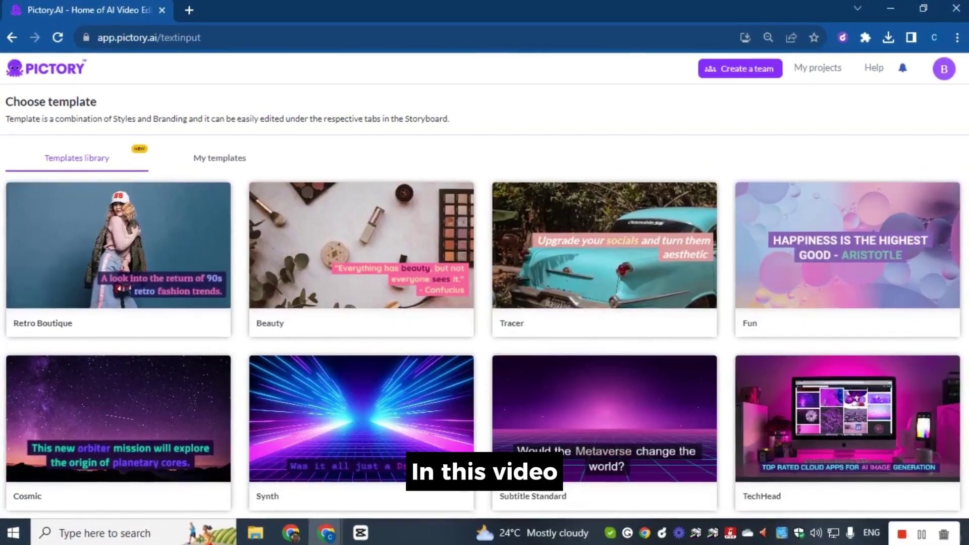
{"action": "scroll", "coordinate": [484, 353], "scroll_direction": "down", "scroll_amount": 3}
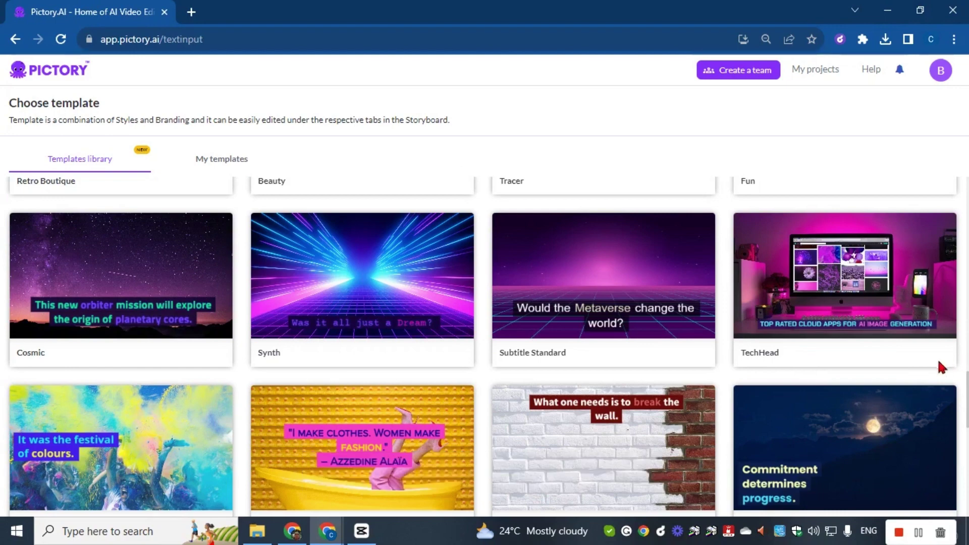
{"action": "mouse_move", "coordinate": [822, 293]}
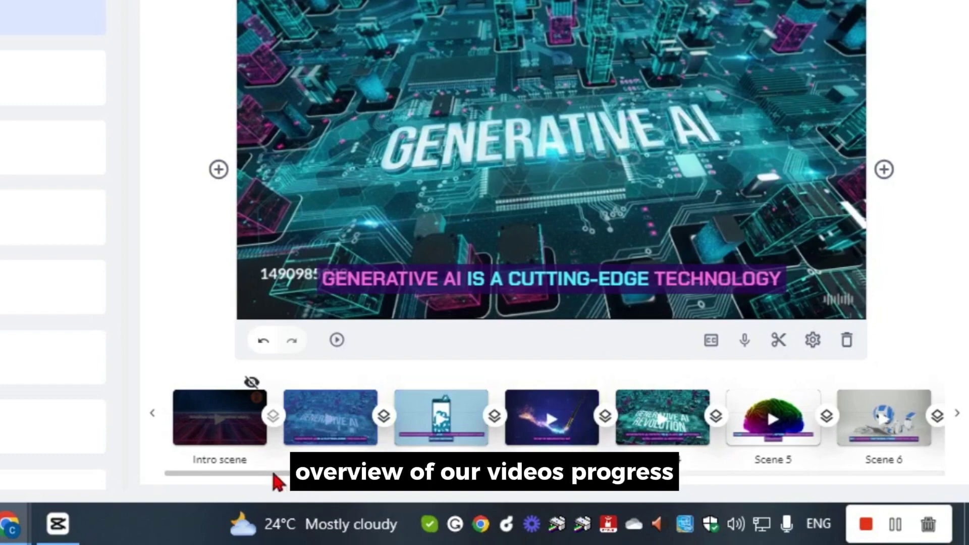
- Scroll the scene strip back to the start and select Scene 4
{"action": "left_click_drag", "start_coordinate": [277, 482], "coordinate": [374, 483]}
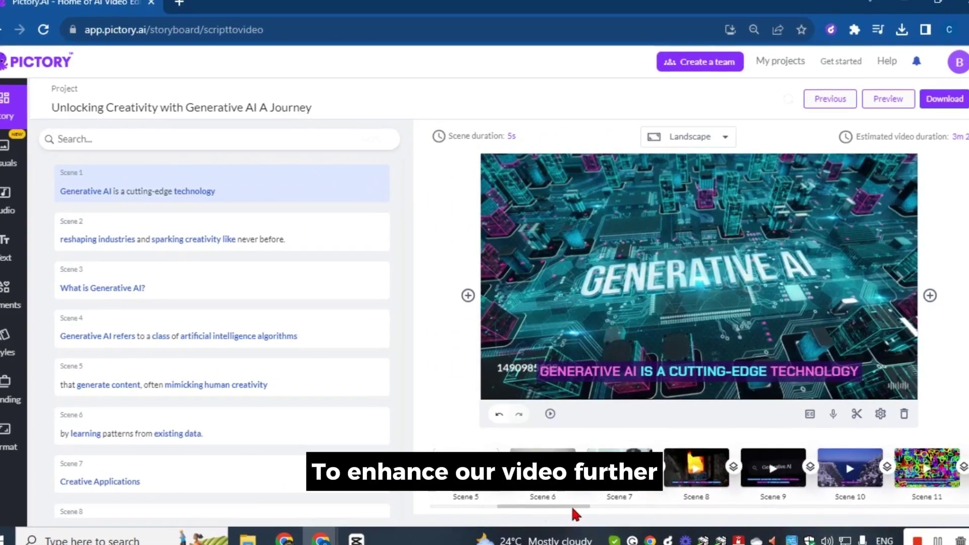
{"action": "left_click_drag", "start_coordinate": [574, 507], "coordinate": [489, 504]}
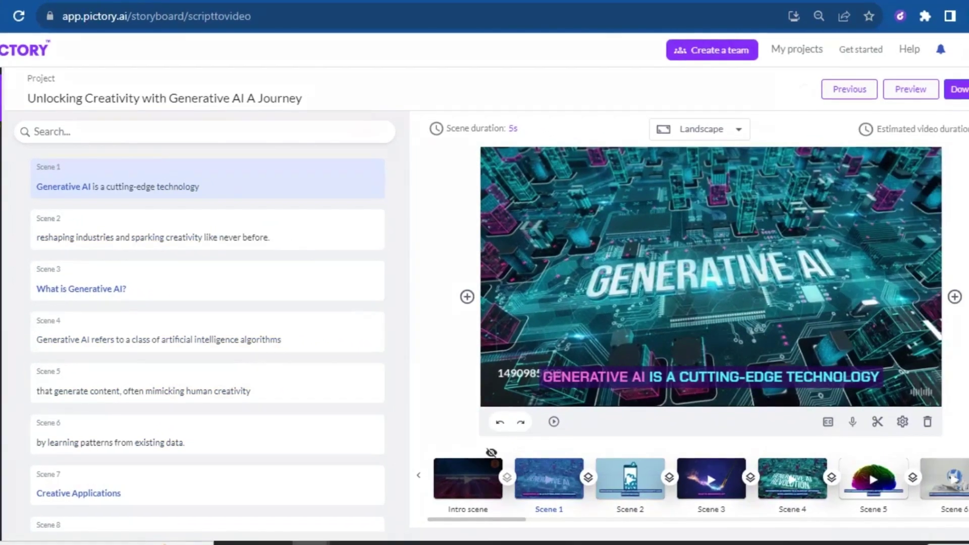
{"action": "left_click_drag", "start_coordinate": [496, 519], "coordinate": [508, 518]}
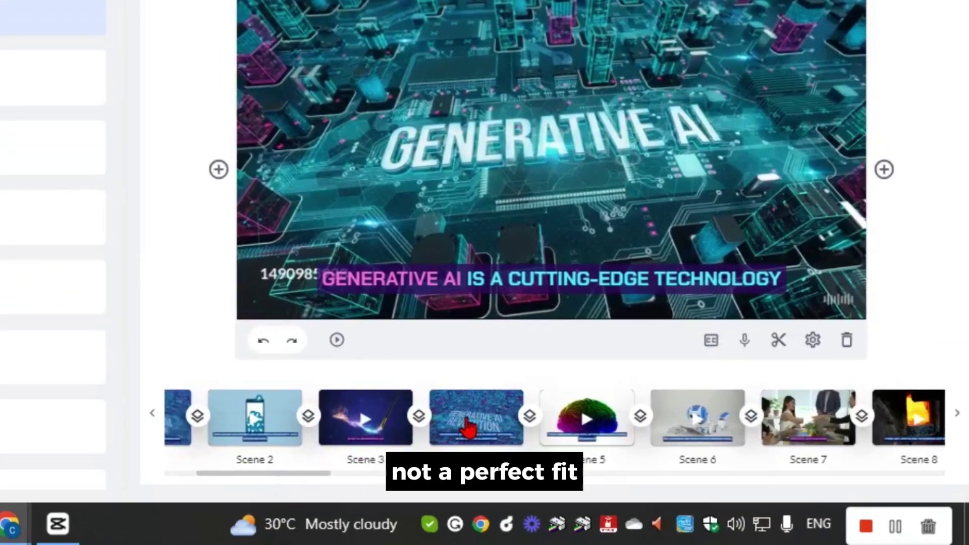
{"action": "left_click", "coordinate": [468, 427]}
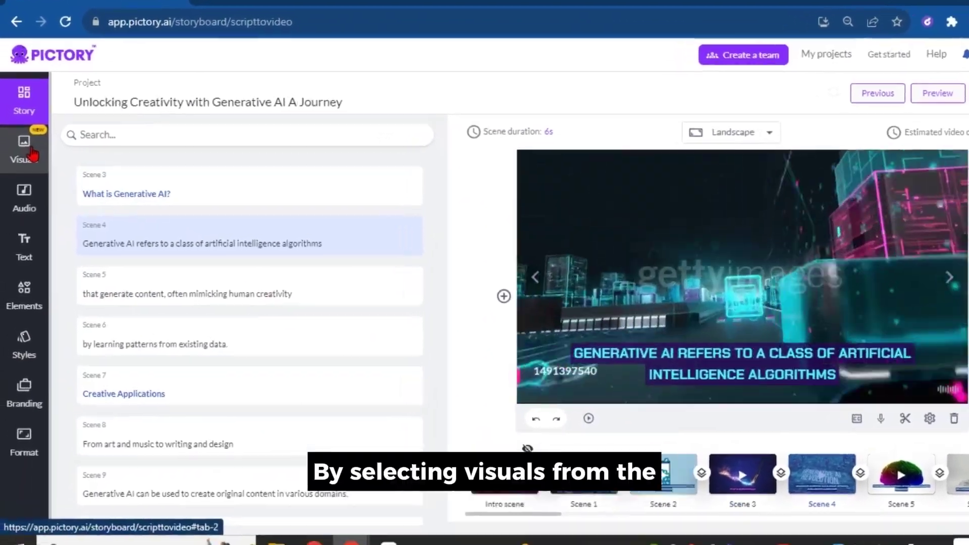
- Search stock visuals for 'ai' and make the glowing brain-on-chip clip Scene 4's background
{"action": "left_click", "coordinate": [18, 158]}
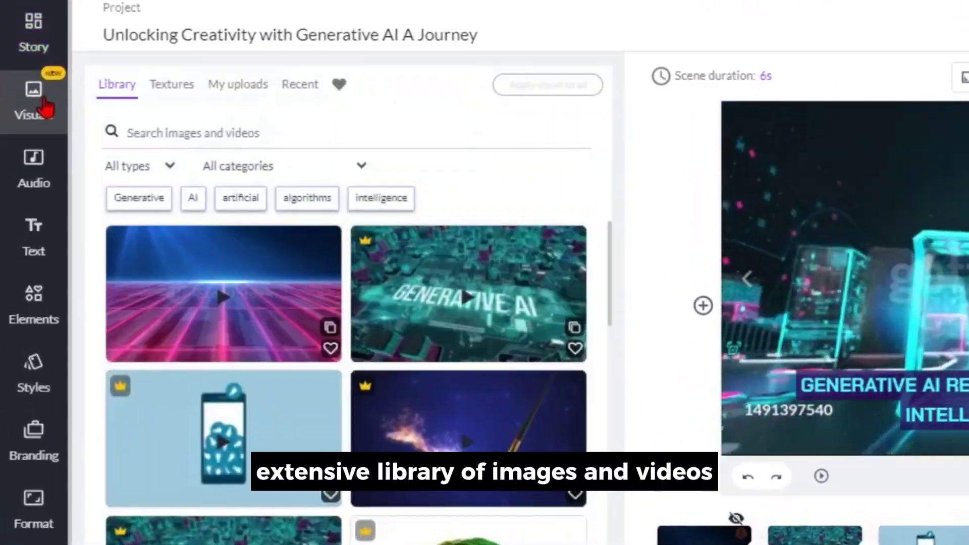
{"action": "scroll", "coordinate": [603, 287], "scroll_direction": "down", "scroll_amount": 15}
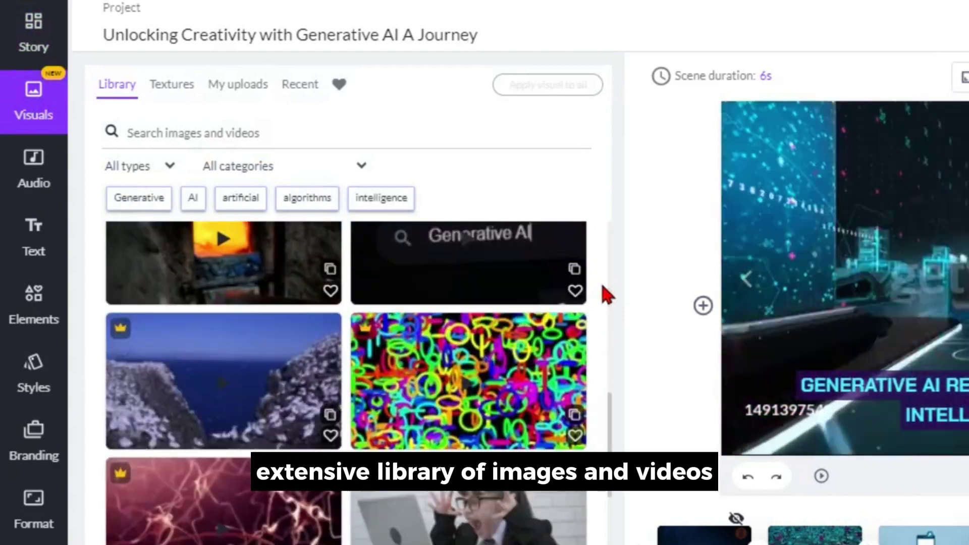
{"action": "scroll", "coordinate": [603, 286], "scroll_direction": "down", "scroll_amount": 2}
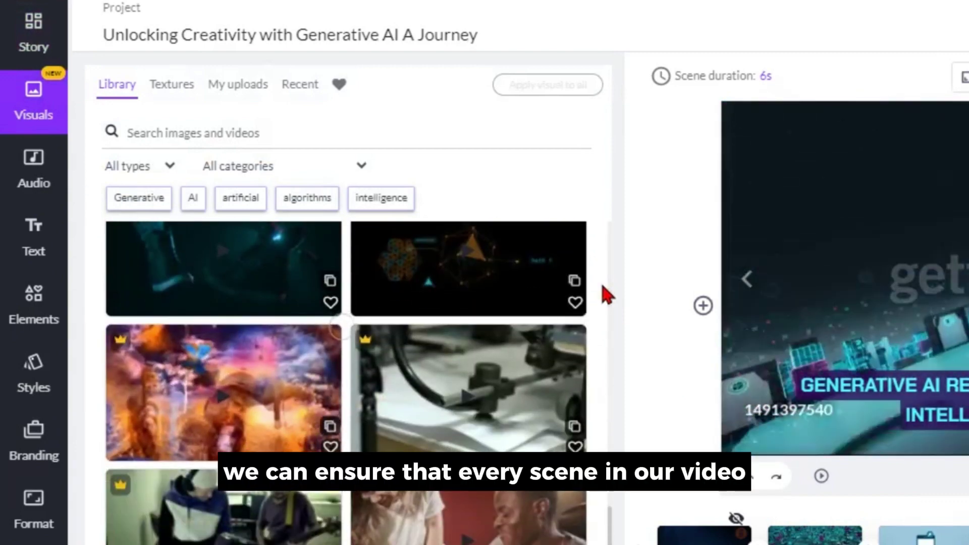
{"action": "scroll", "coordinate": [602, 286], "scroll_direction": "up", "scroll_amount": 5}
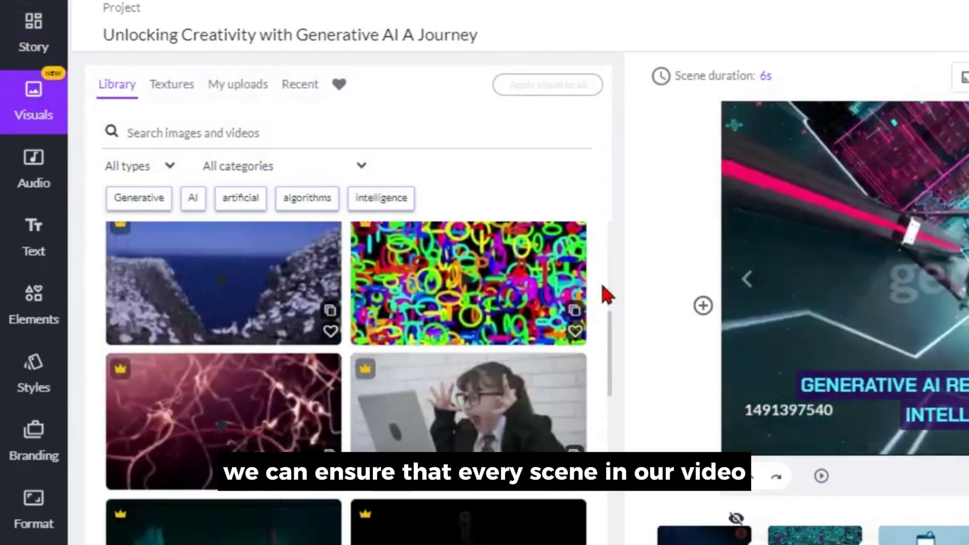
{"action": "scroll", "coordinate": [602, 286], "scroll_direction": "up", "scroll_amount": 4}
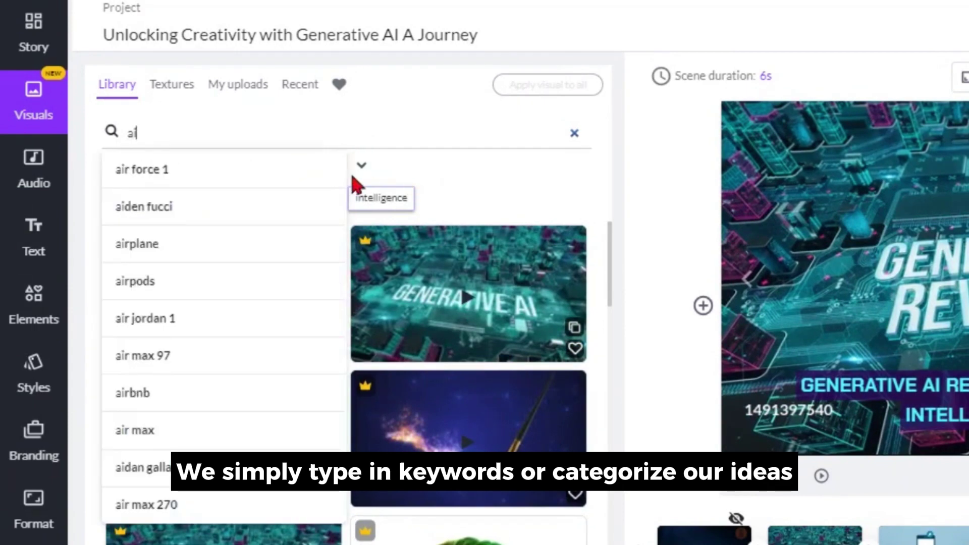
{"action": "left_click", "coordinate": [365, 165]}
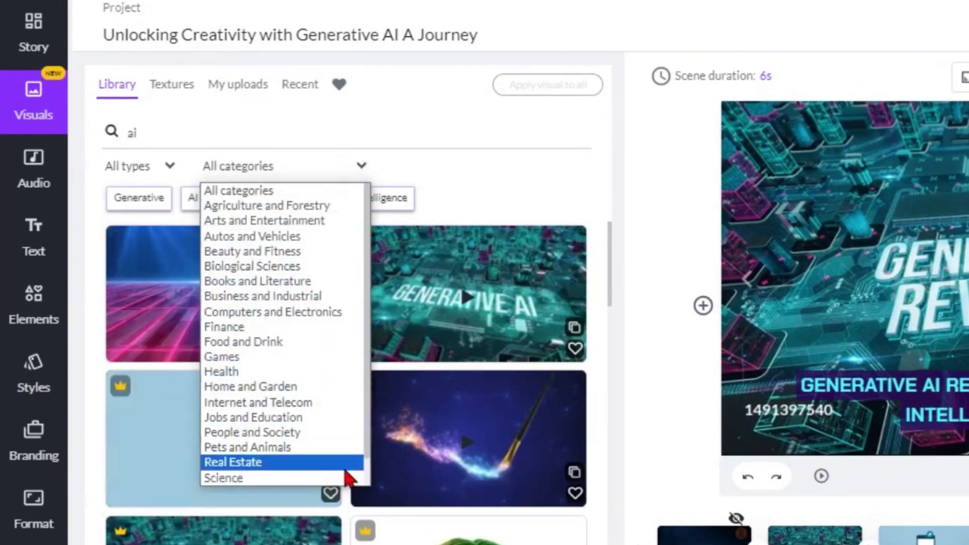
{"action": "left_click", "coordinate": [347, 141]}
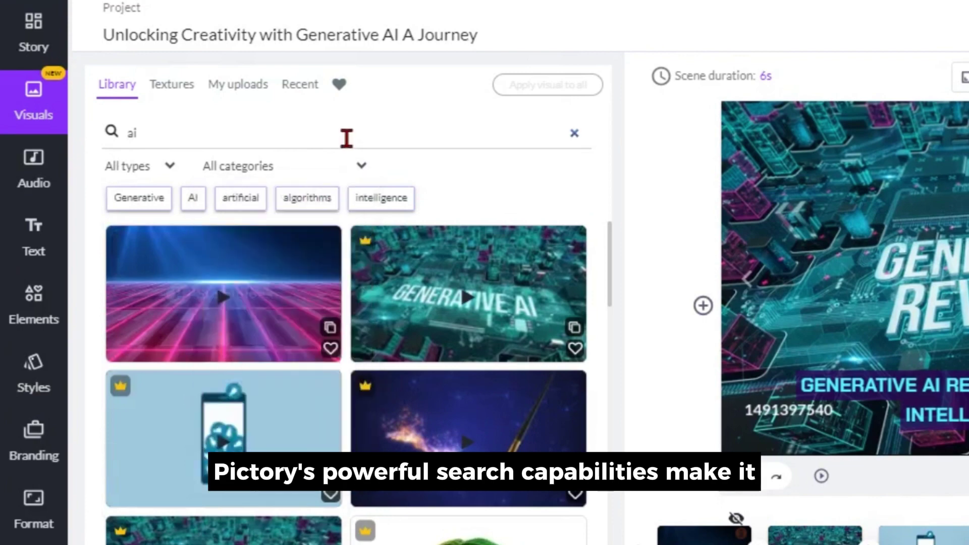
{"action": "key", "text": "Return"}
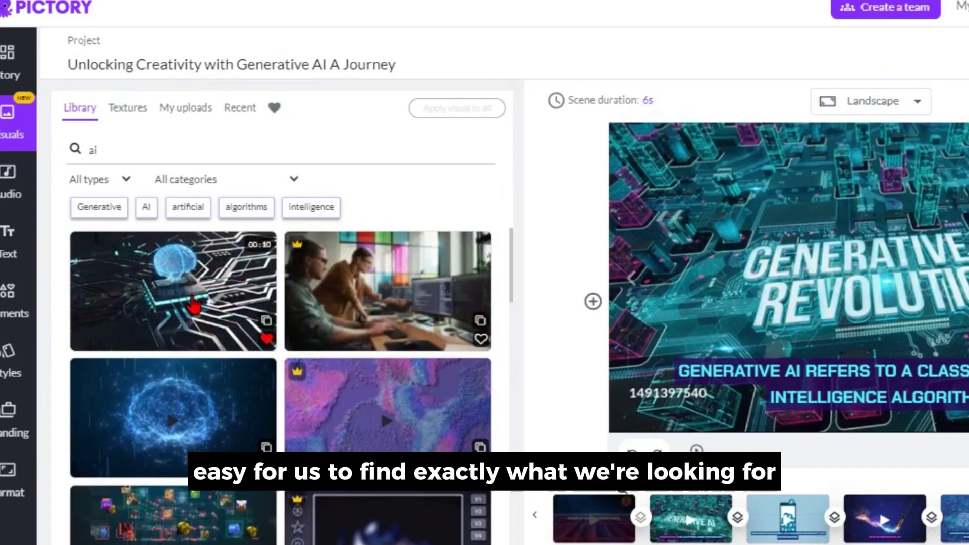
{"action": "left_click", "coordinate": [247, 311]}
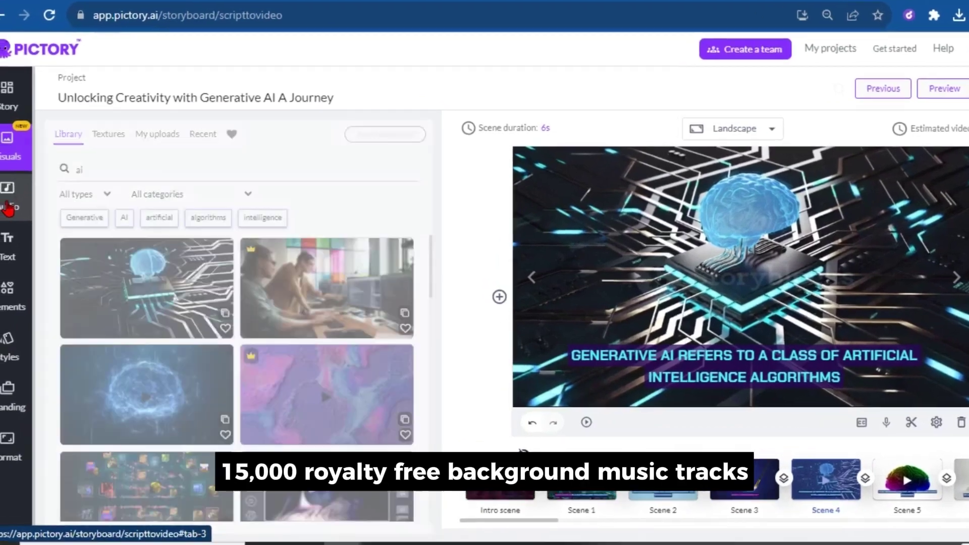
- Search music tracks for 'technology' and apply 'Search For Truth' as the background music
{"action": "left_click", "coordinate": [2, 211]}
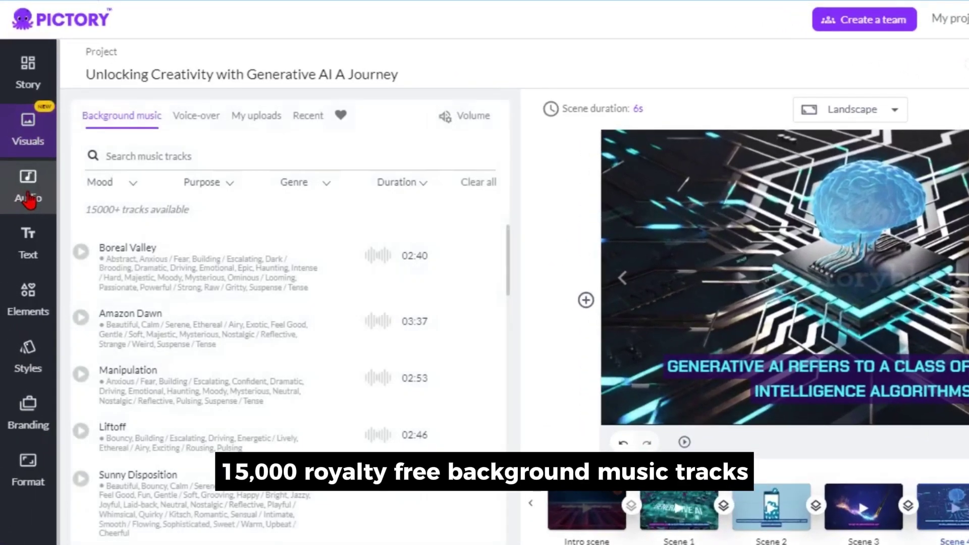
{"action": "scroll", "coordinate": [505, 275], "scroll_direction": "down", "scroll_amount": 15}
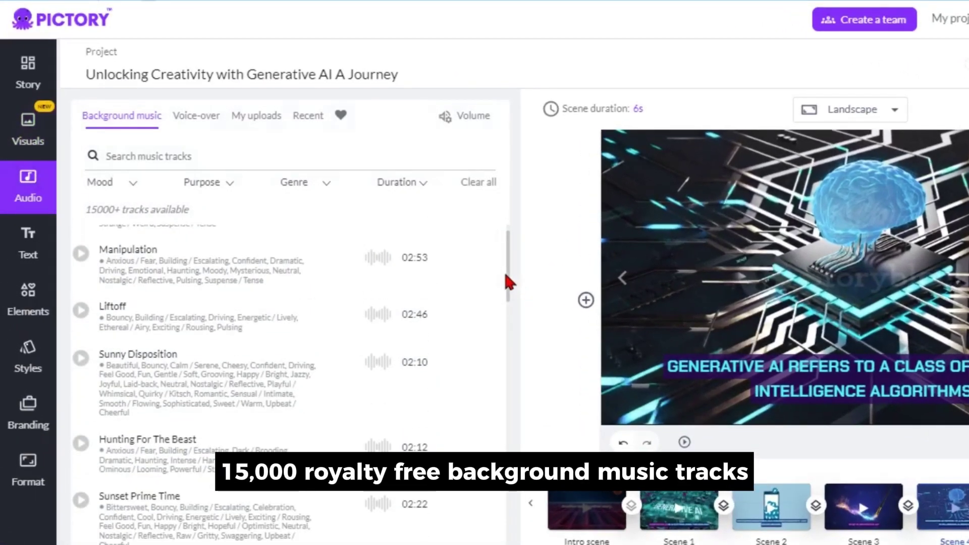
{"action": "scroll", "coordinate": [506, 278], "scroll_direction": "down", "scroll_amount": 15}
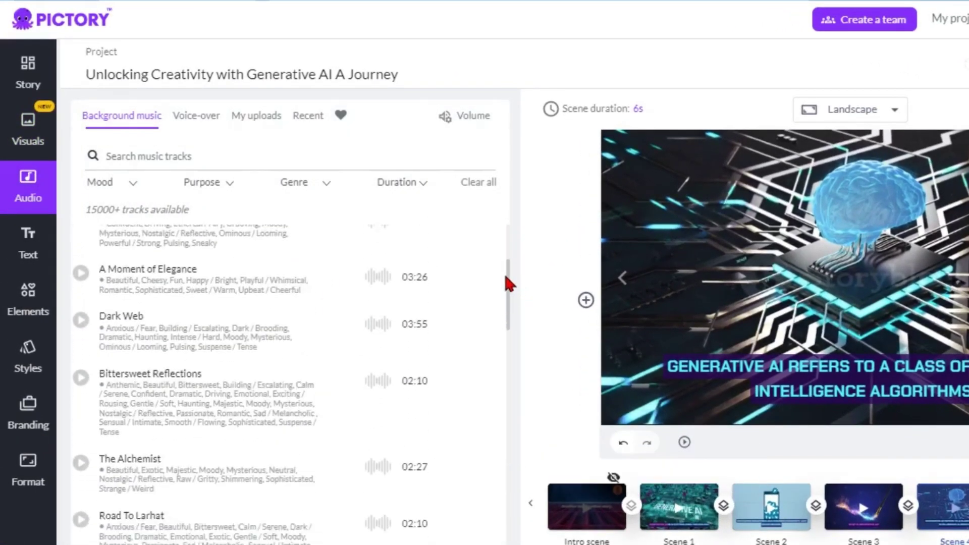
{"action": "scroll", "coordinate": [508, 284], "scroll_direction": "down", "scroll_amount": 15}
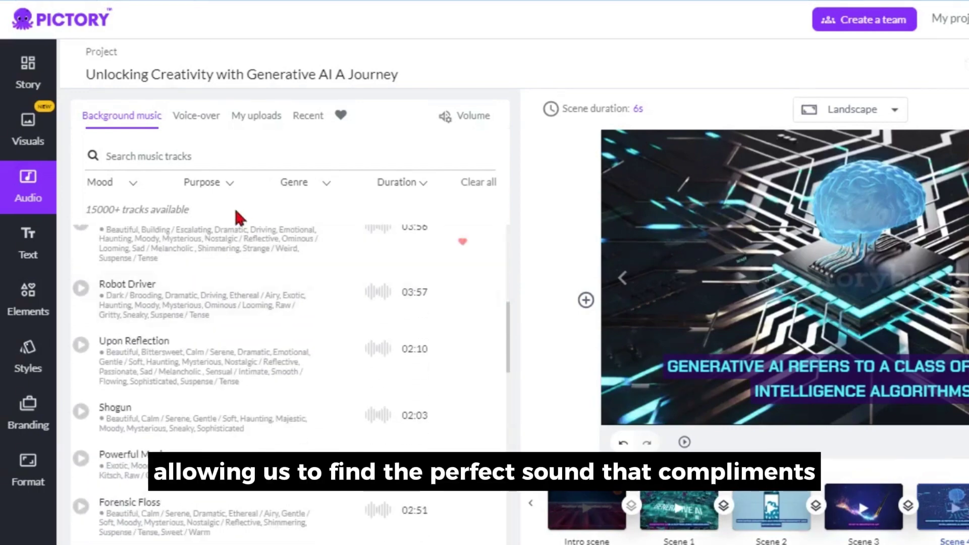
{"action": "left_click", "coordinate": [134, 184]}
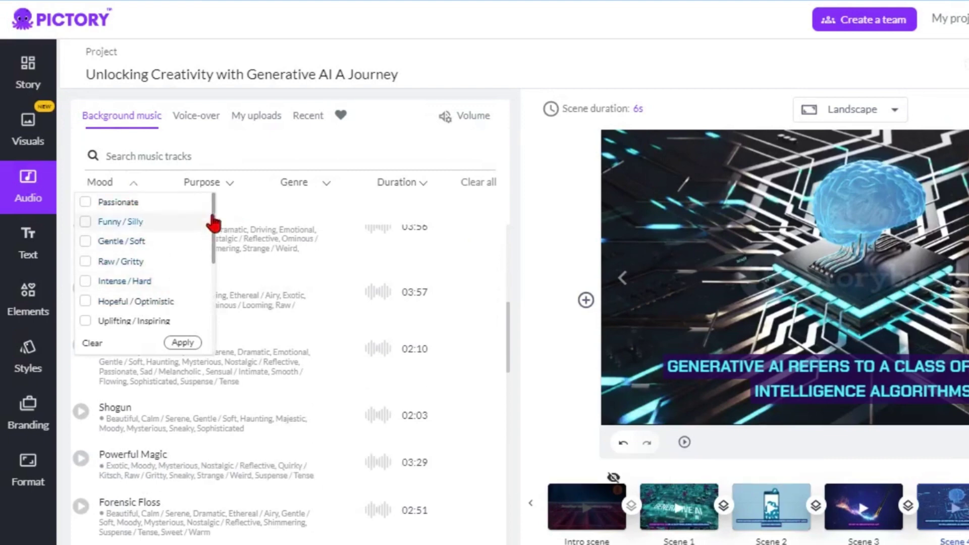
{"action": "left_click", "coordinate": [228, 185]}
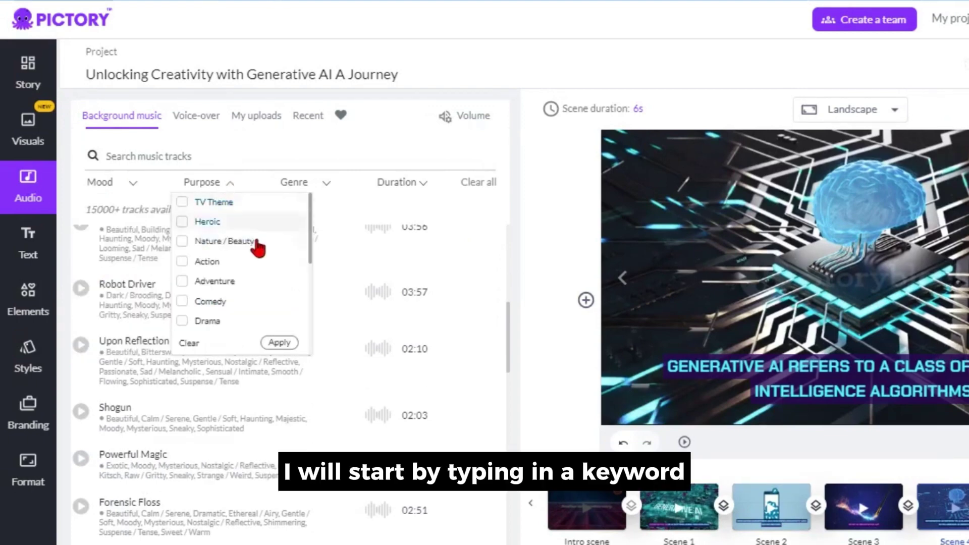
{"action": "left_click", "coordinate": [231, 151]}
{"action": "key", "text": "Return"}
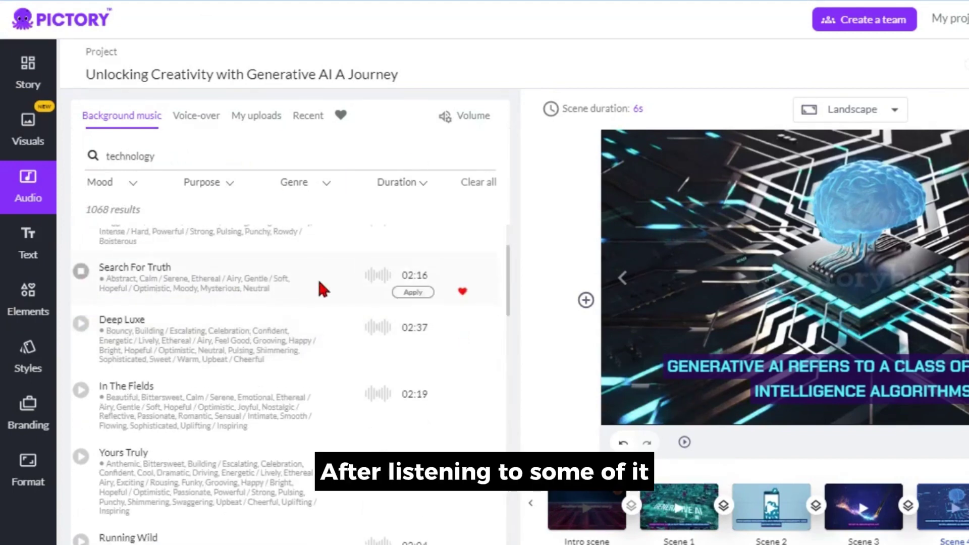
{"action": "mouse_move", "coordinate": [418, 299]}
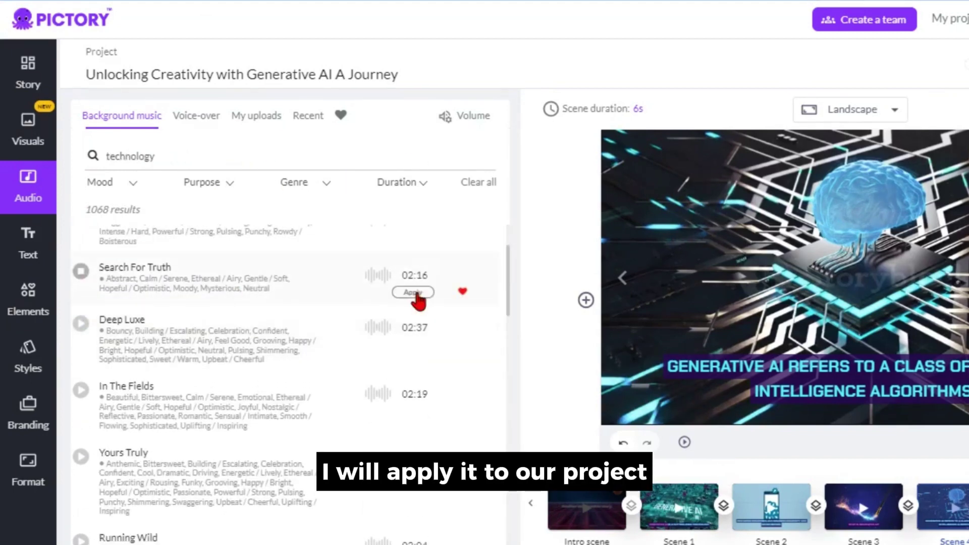
{"action": "left_click", "coordinate": [413, 293]}
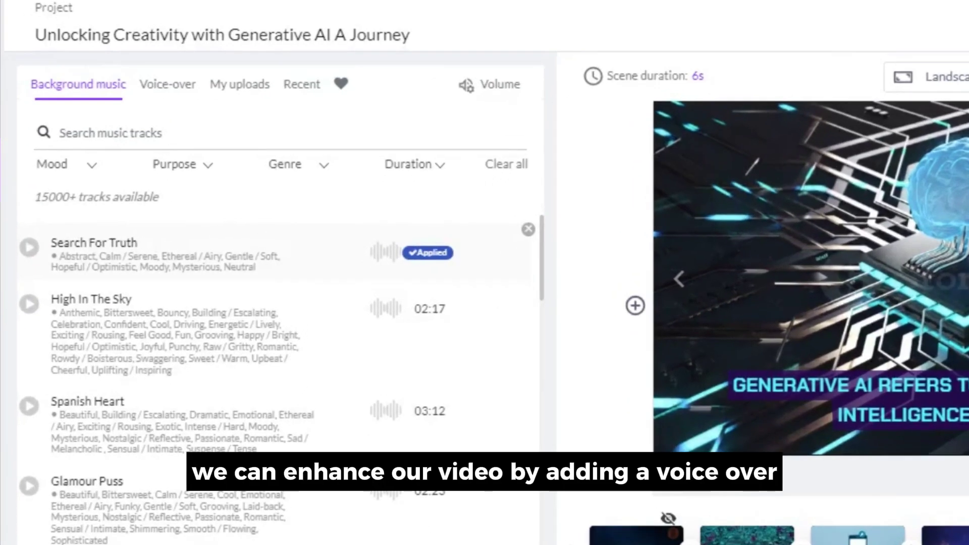
- Filter the voice-overs to female and apply the English (US) voice 'Joanna'
{"action": "left_click", "coordinate": [173, 90]}
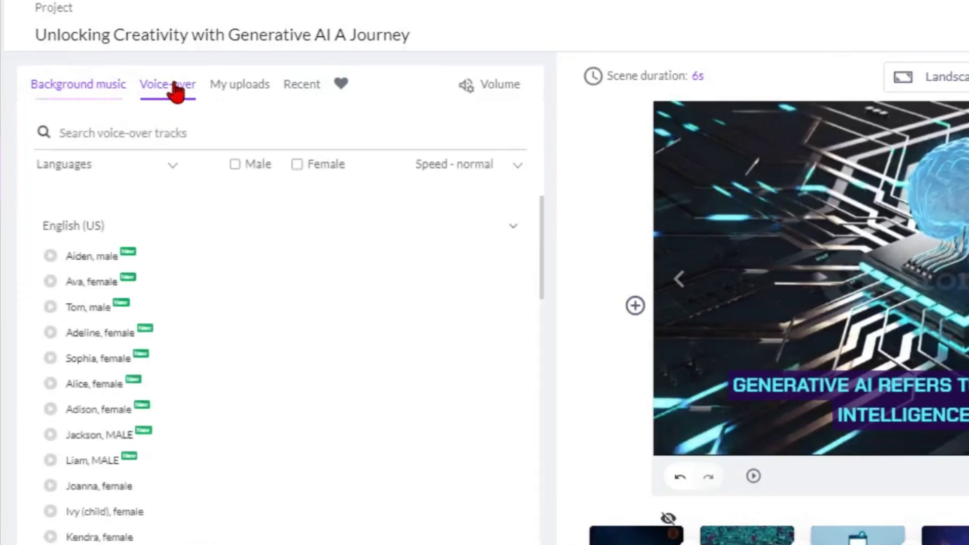
{"action": "scroll", "coordinate": [544, 268], "scroll_direction": "down", "scroll_amount": 10}
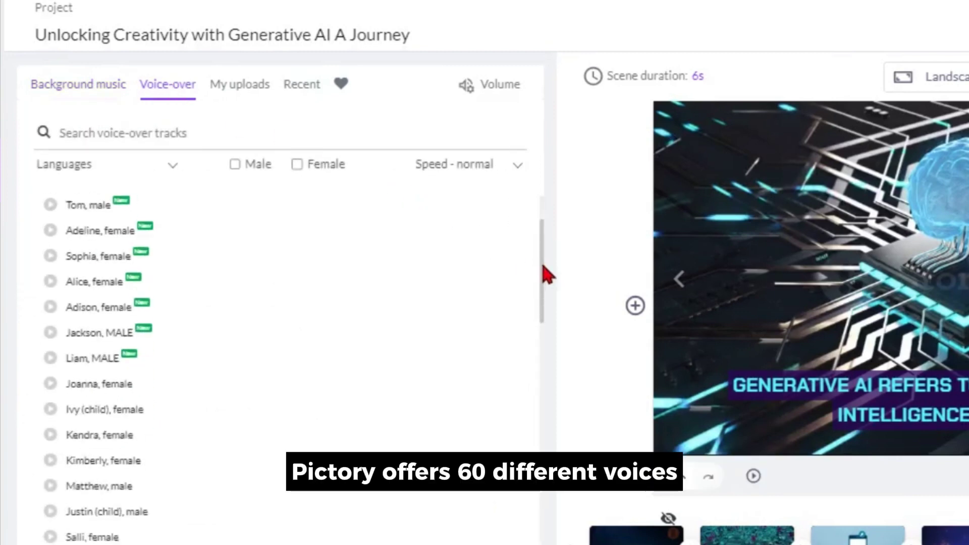
{"action": "scroll", "coordinate": [543, 267], "scroll_direction": "down", "scroll_amount": 9}
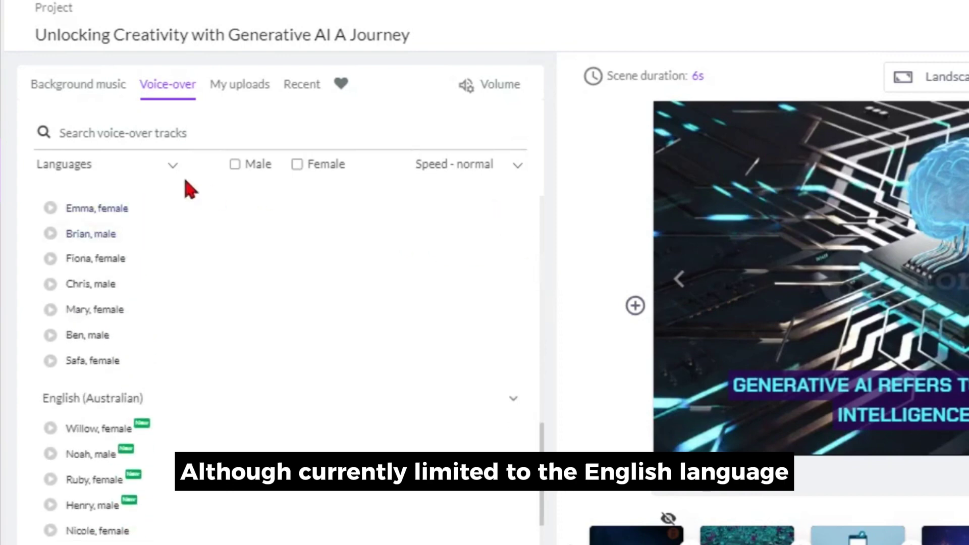
{"action": "left_click", "coordinate": [172, 169]}
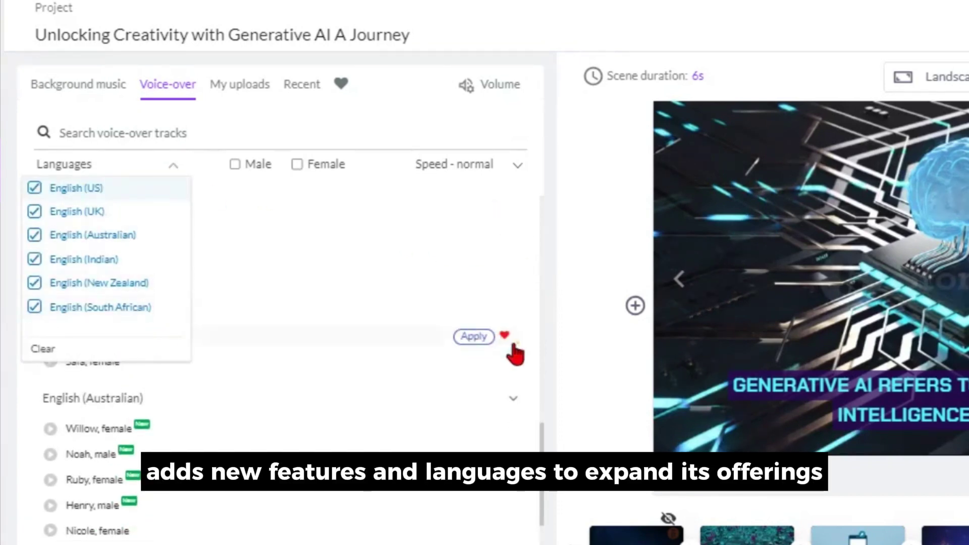
{"action": "scroll", "coordinate": [537, 358], "scroll_direction": "up", "scroll_amount": 10}
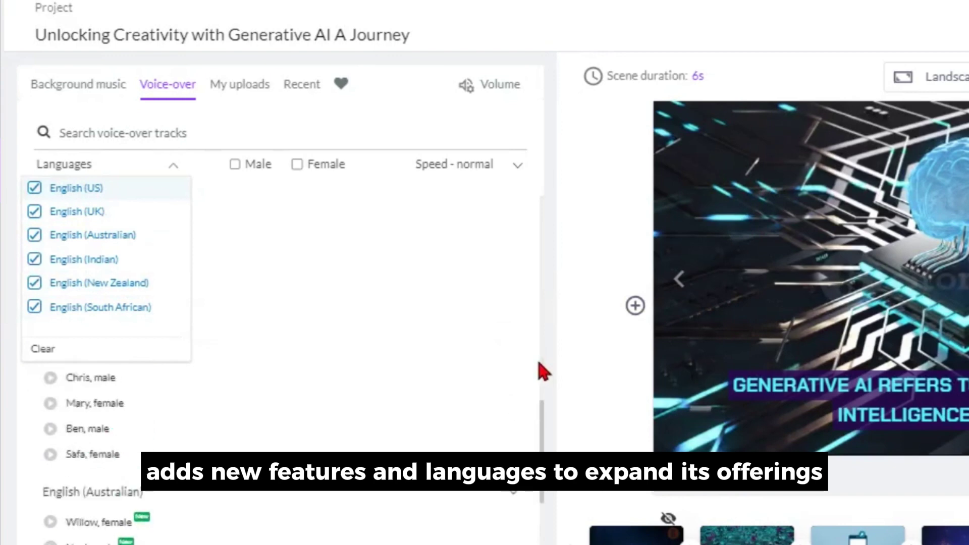
{"action": "left_click", "coordinate": [297, 164]}
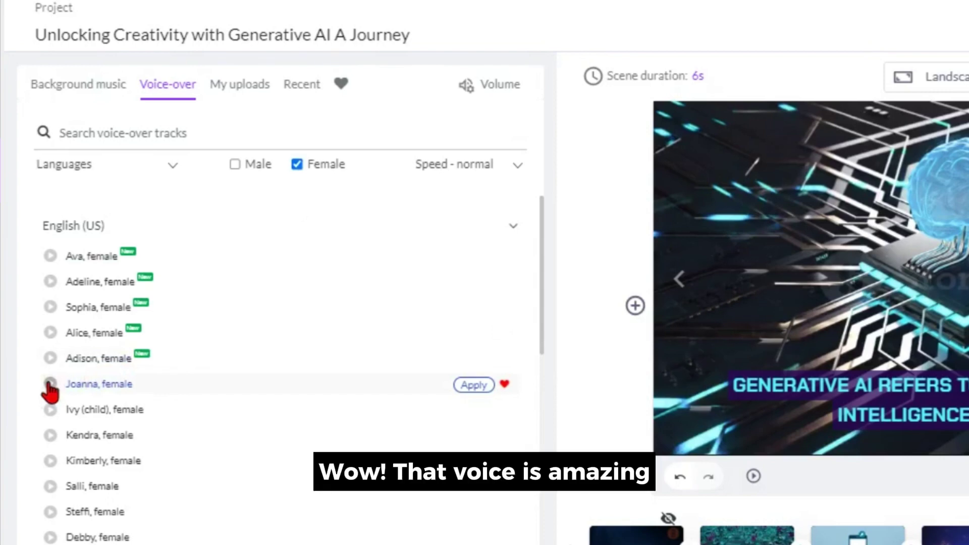
{"action": "left_click", "coordinate": [473, 386]}
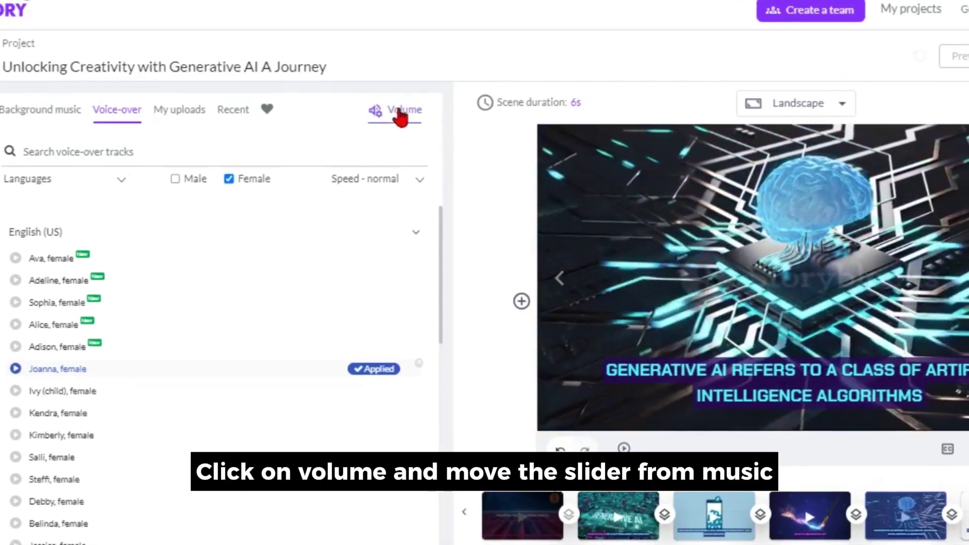
- Keep the background music volume at 10% and raise the voice-over volume to 62%
{"action": "left_click", "coordinate": [402, 113]}
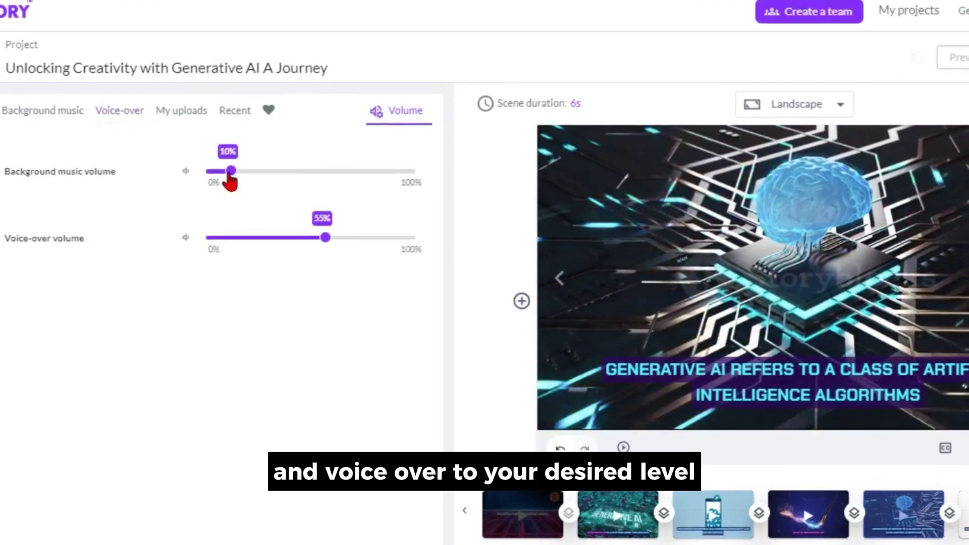
{"action": "left_click_drag", "start_coordinate": [231, 172], "coordinate": [253, 171]}
{"action": "left_click_drag", "start_coordinate": [325, 237], "coordinate": [339, 240]}
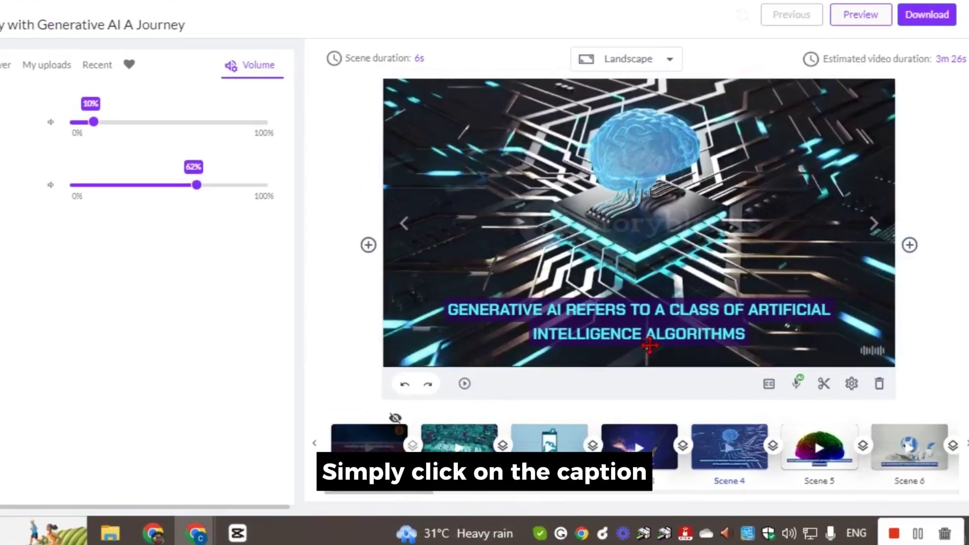
- Style the Scene 4 caption in Arial with a Fade-in entry animation and apply it to all scenes
{"action": "left_click", "coordinate": [580, 356]}
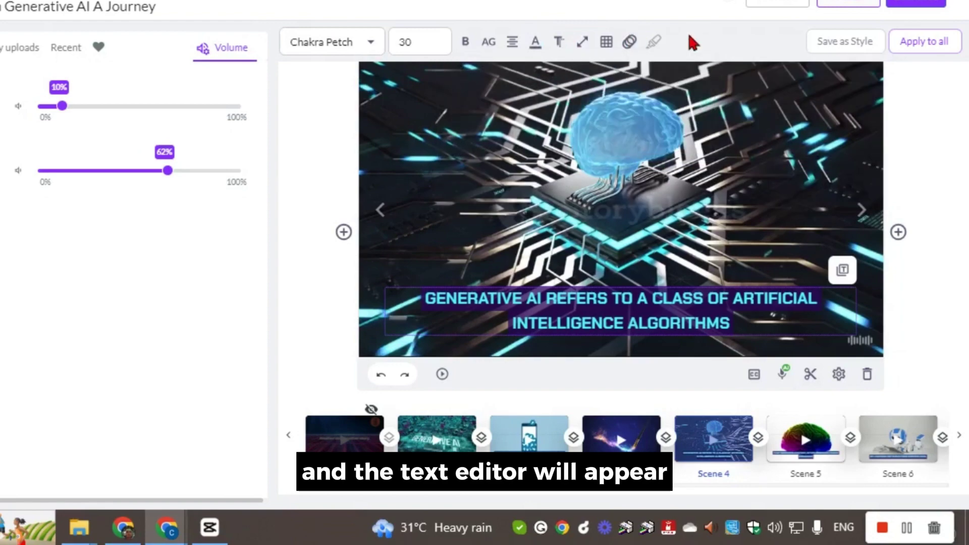
{"action": "left_click", "coordinate": [371, 46]}
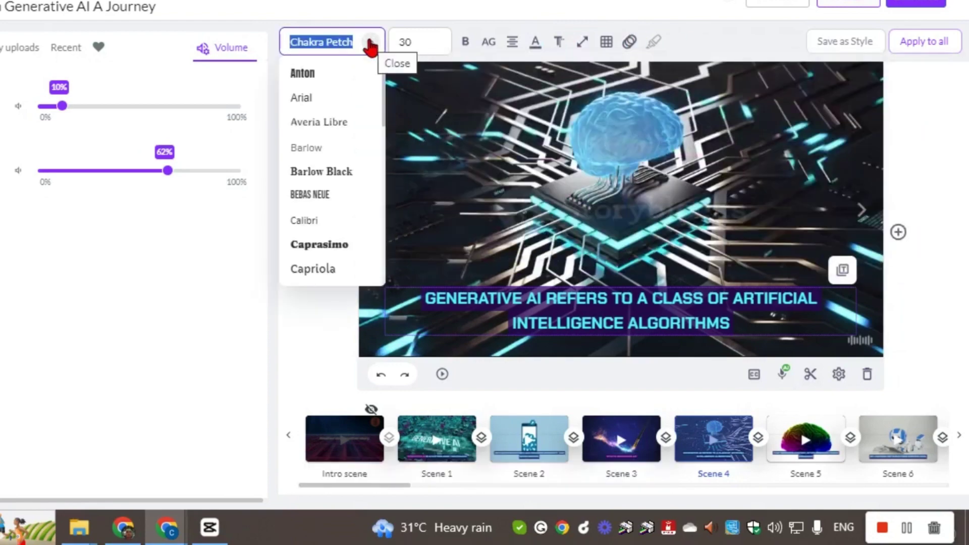
{"action": "left_click", "coordinate": [628, 42]}
{"action": "left_click", "coordinate": [719, 146]}
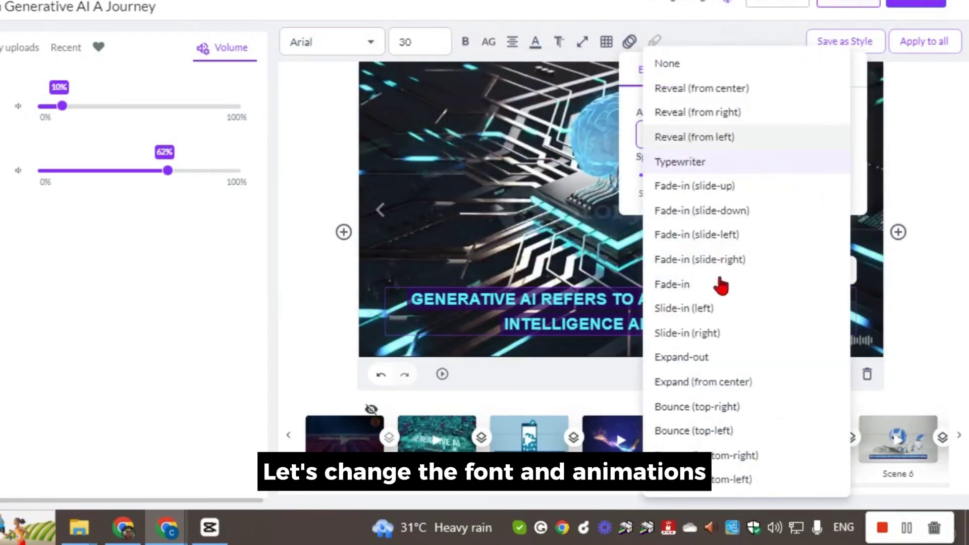
{"action": "left_click", "coordinate": [716, 285]}
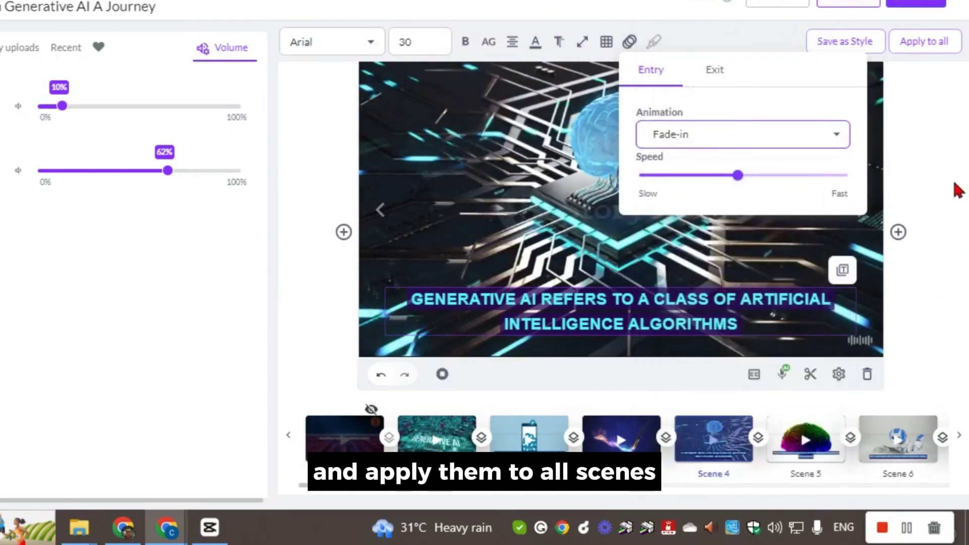
{"action": "left_click", "coordinate": [931, 44]}
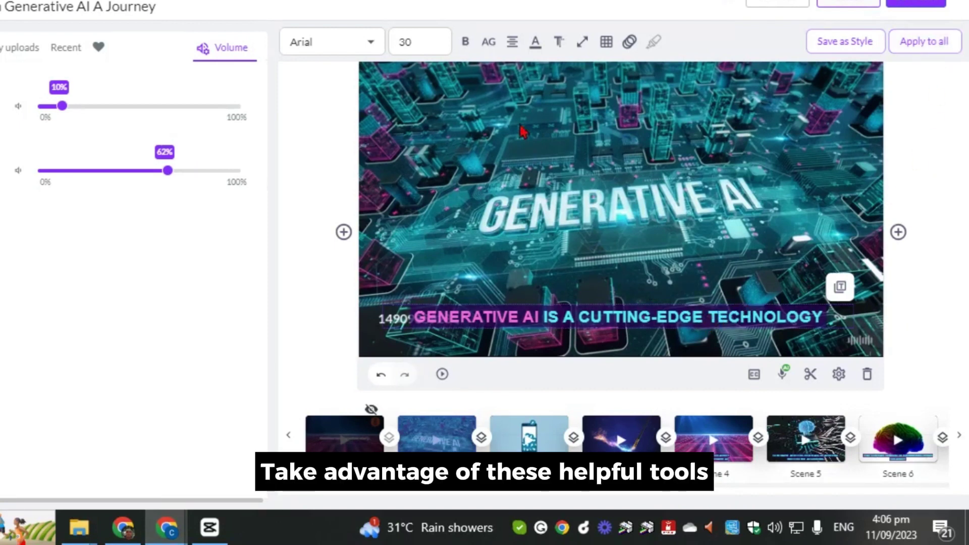
- Review the caption alignment, colour, shadow, width and animation options and the scene-insert choices
{"action": "left_click", "coordinate": [513, 42]}
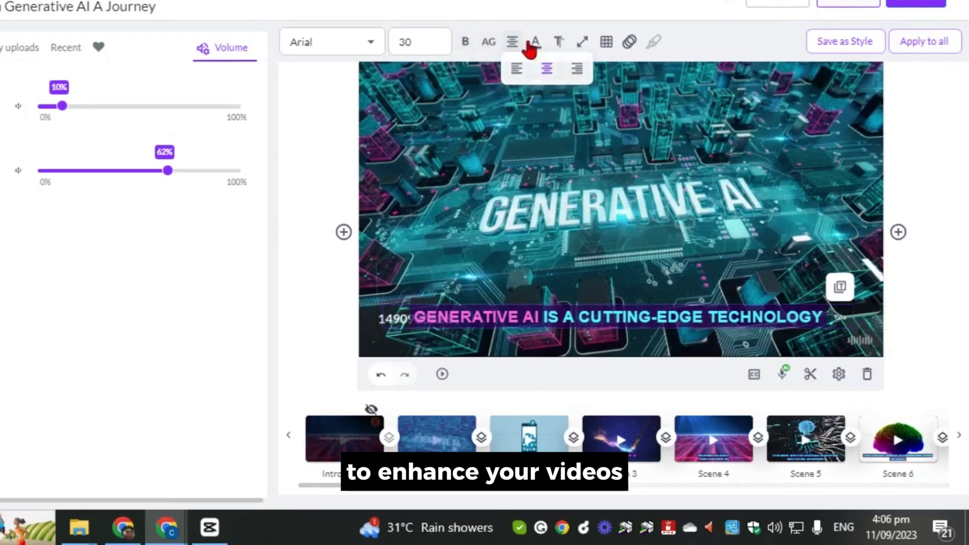
{"action": "left_click", "coordinate": [537, 45]}
{"action": "left_click", "coordinate": [560, 45]}
{"action": "left_click", "coordinate": [606, 44]}
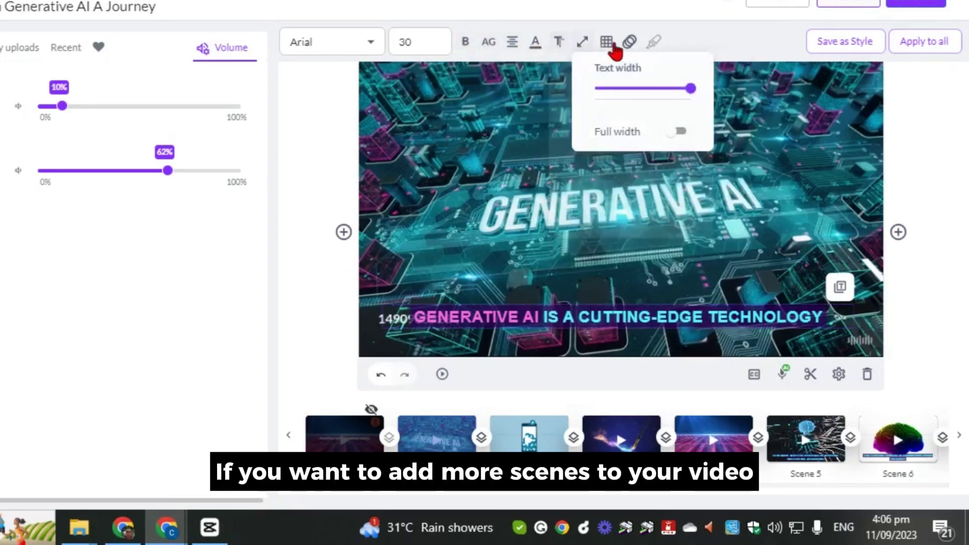
{"action": "left_click", "coordinate": [631, 43]}
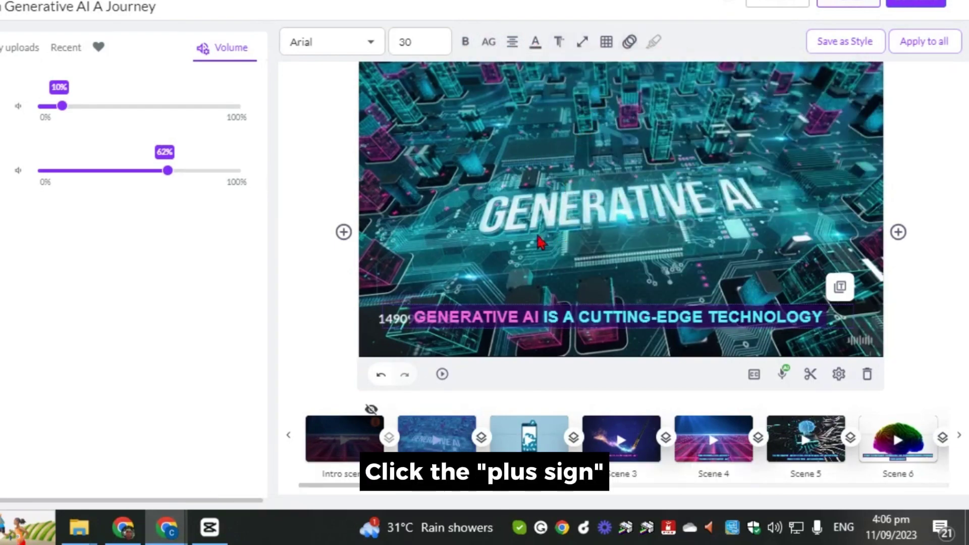
{"action": "left_click", "coordinate": [343, 232]}
{"action": "left_click", "coordinate": [898, 232]}
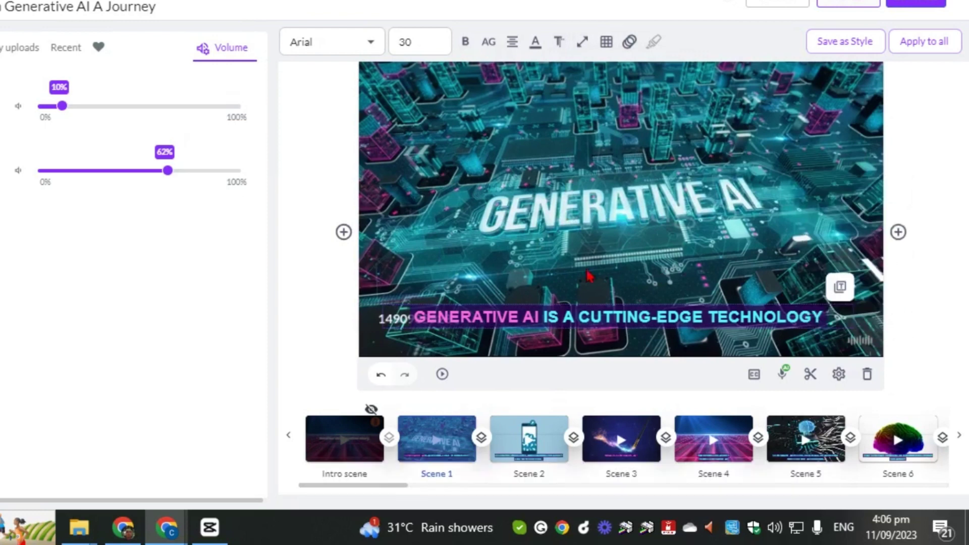
- Insert a scene before Scene 1 titled 'UNLOCKING CREATIVITY WITH GENERATIVE AI' and centre the title
{"action": "left_click", "coordinate": [344, 232]}
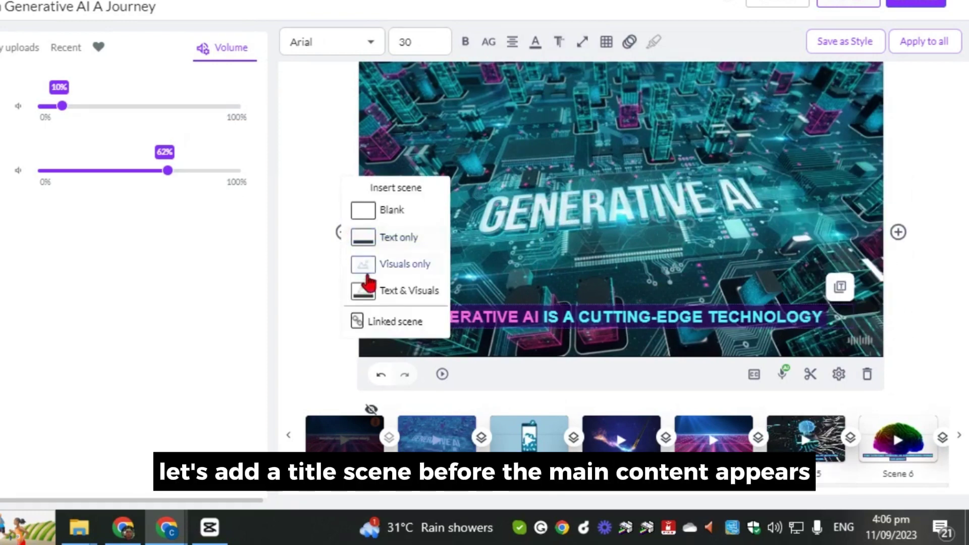
{"action": "left_click", "coordinate": [369, 285]}
{"action": "type", "text": "UNLOCKING CREATI"}
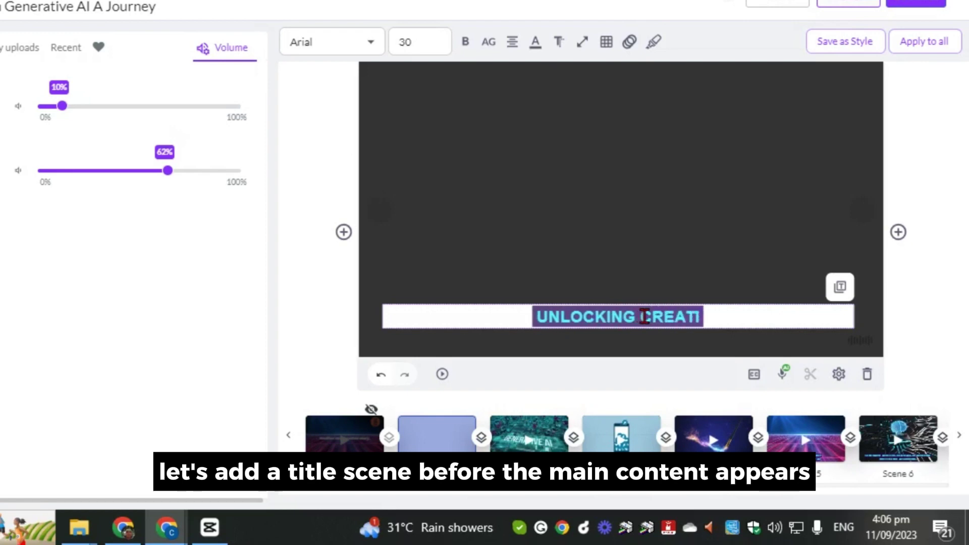
{"action": "type", "text": "VITY WITH GENERATIVE AI"}
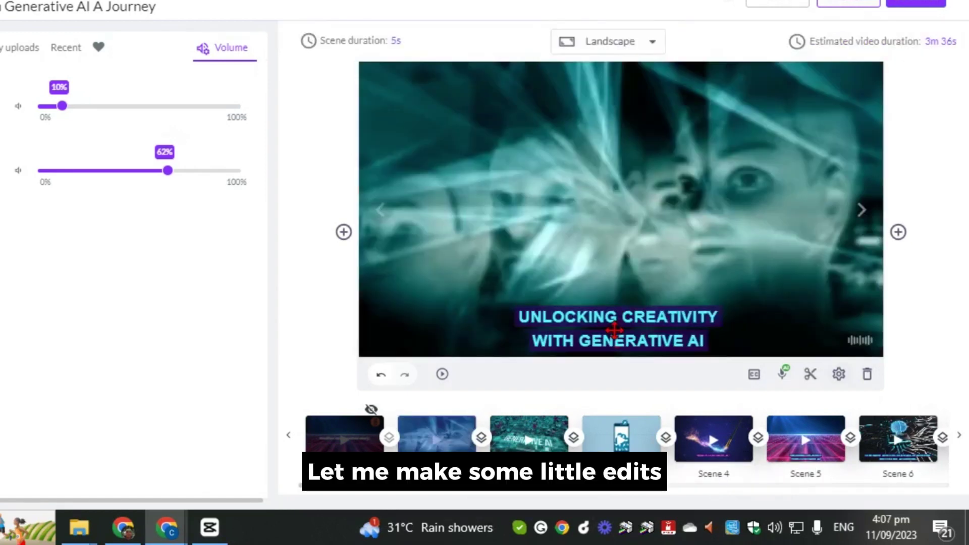
{"action": "left_click", "coordinate": [627, 333]}
{"action": "left_click_drag", "start_coordinate": [628, 333], "coordinate": [575, 200]}
{"action": "left_click", "coordinate": [420, 42]}
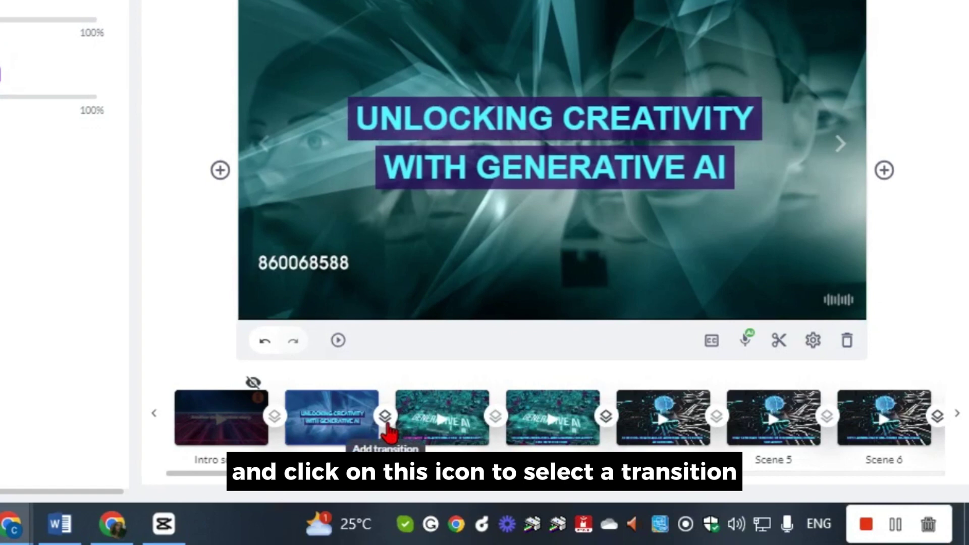
- Apply a Fade transition between the title scene and the next scene
{"action": "left_click", "coordinate": [386, 423]}
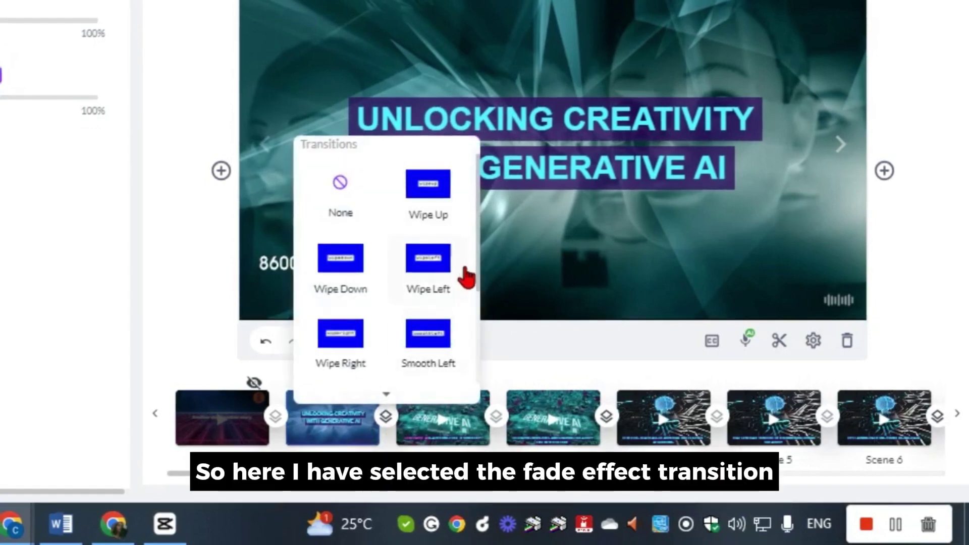
{"action": "scroll", "coordinate": [466, 273], "scroll_direction": "down", "scroll_amount": 3}
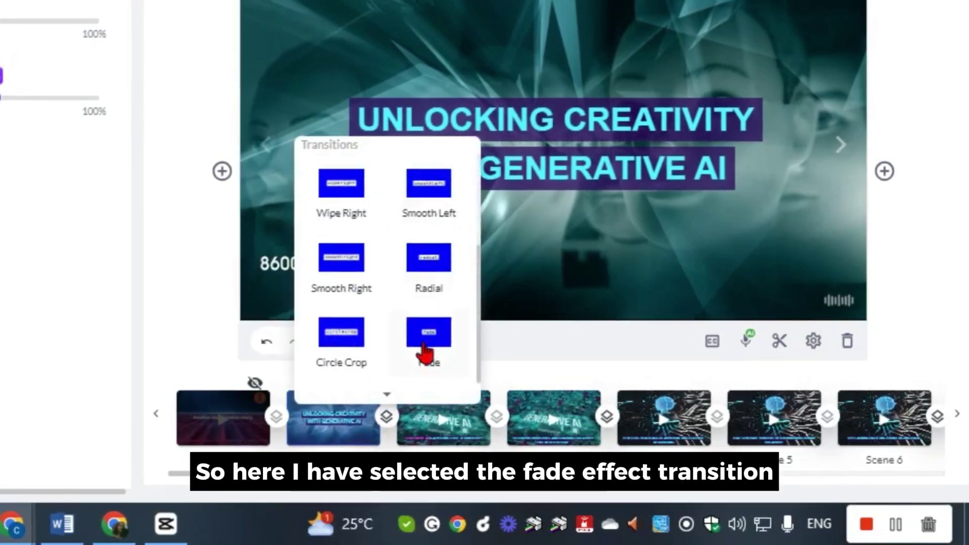
{"action": "left_click", "coordinate": [421, 348]}
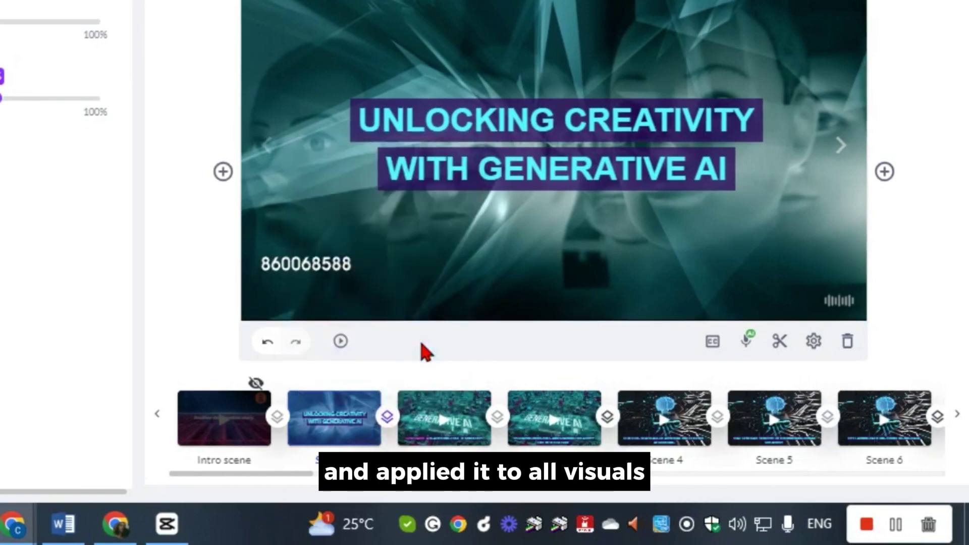
{"action": "mouse_move", "coordinate": [388, 417]}
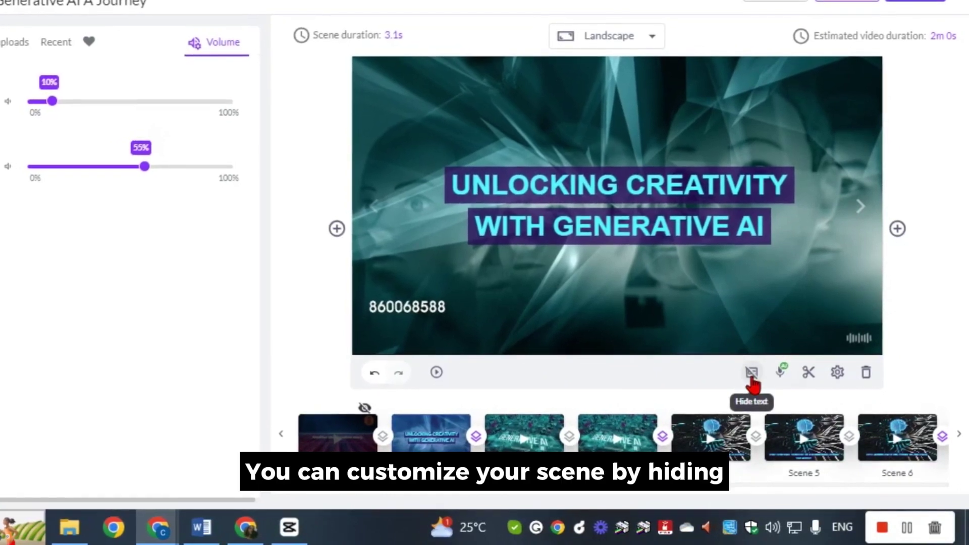
- Check the scene's voice-over and settings menus, then start a Preview of the whole video
{"action": "left_click", "coordinate": [781, 374]}
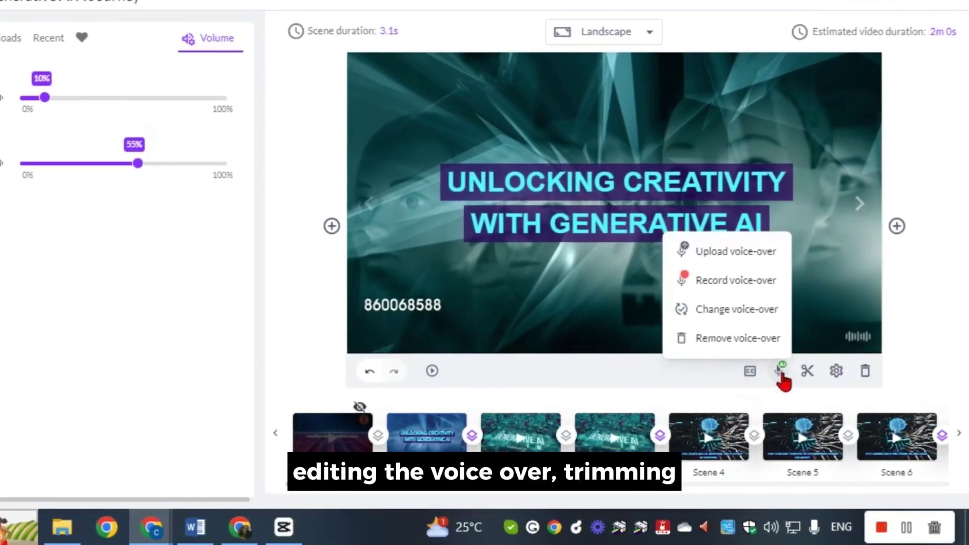
{"action": "left_click", "coordinate": [836, 370]}
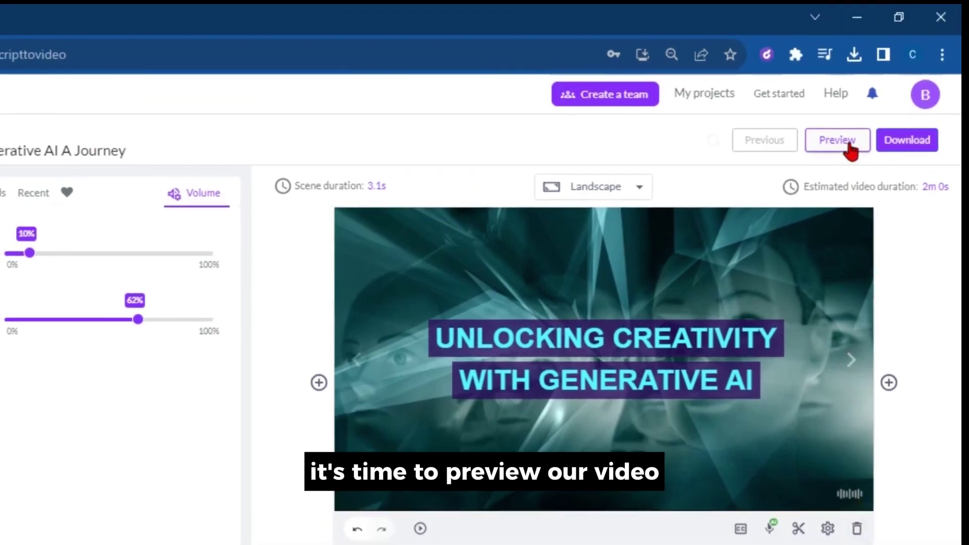
{"action": "left_click", "coordinate": [845, 116]}
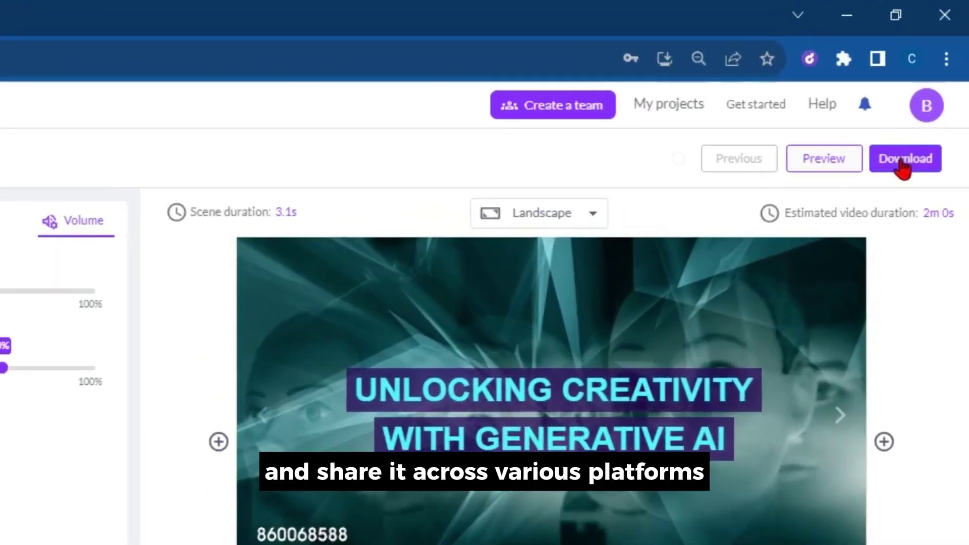
- Check the Download options and watch the full video preview play through
{"action": "left_click", "coordinate": [950, 100]}
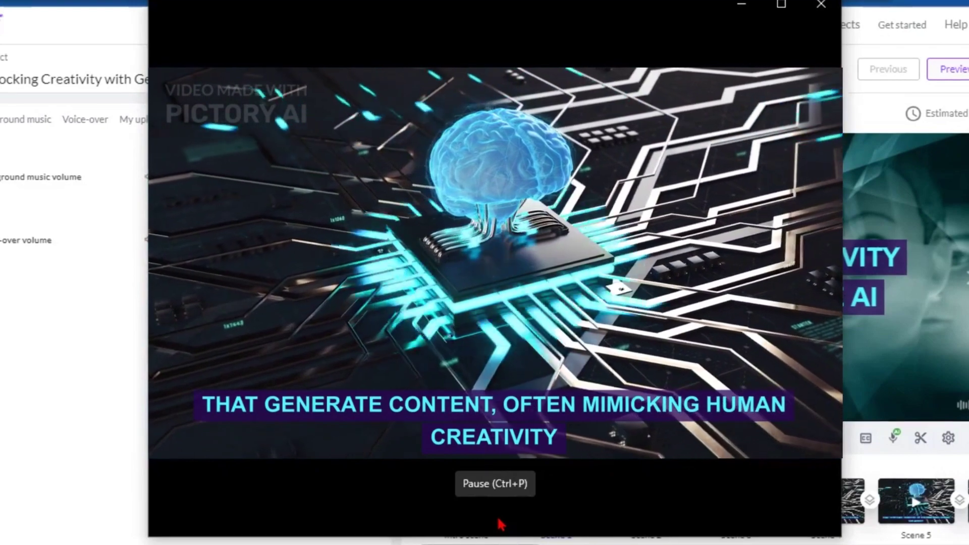
{"action": "mouse_move", "coordinate": [500, 525]}
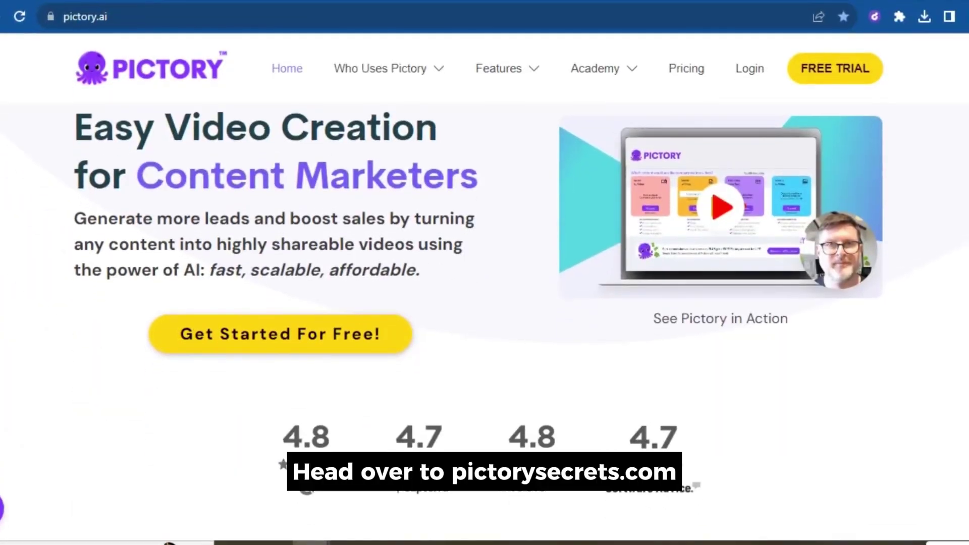
- Scroll the pictory.ai homepage down to the Pictory Reviews section showing the 4.7/5 rating
{"action": "scroll", "coordinate": [484, 303], "scroll_direction": "down", "scroll_amount": 2}
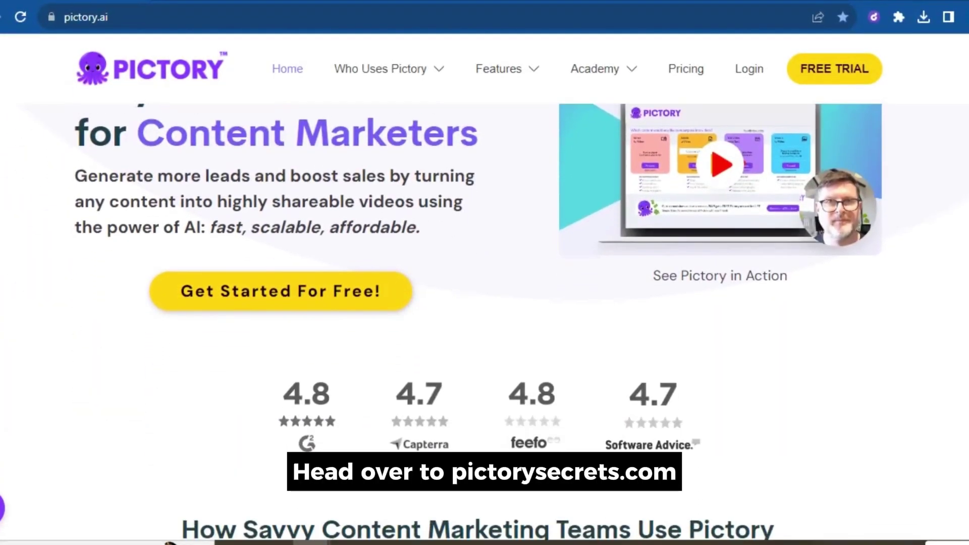
{"action": "scroll", "coordinate": [484, 303], "scroll_direction": "down", "scroll_amount": 3}
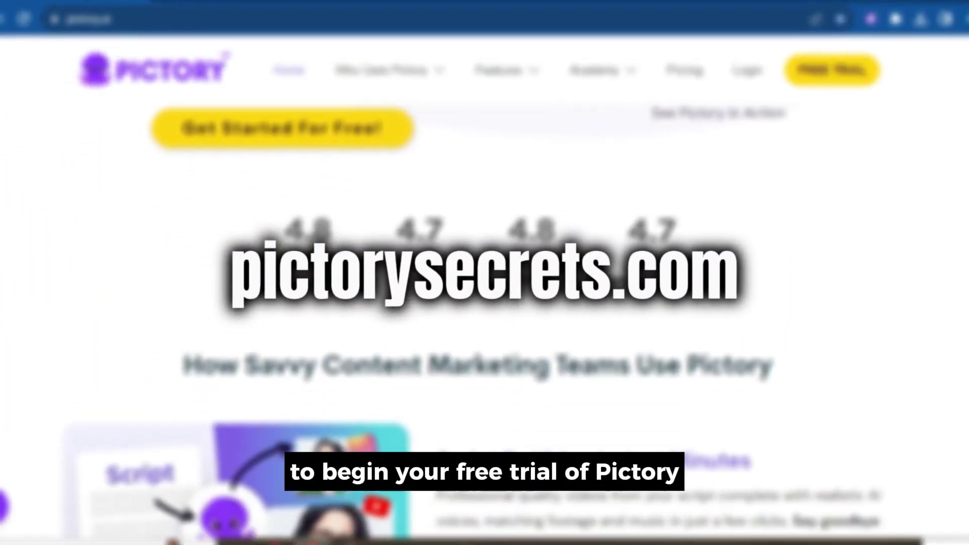
{"action": "scroll", "coordinate": [484, 303], "scroll_direction": "down", "scroll_amount": 3}
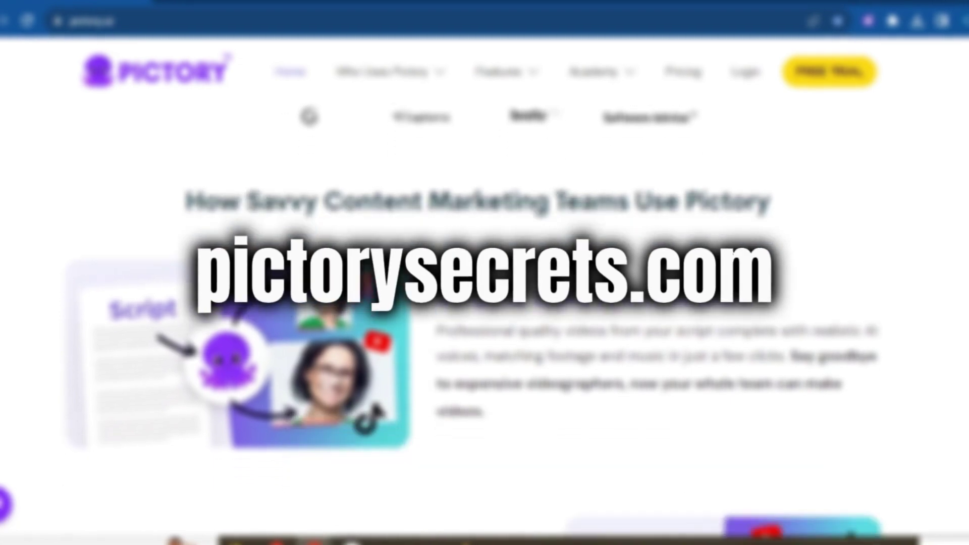
{"action": "scroll", "coordinate": [484, 302], "scroll_direction": "down", "scroll_amount": 3}
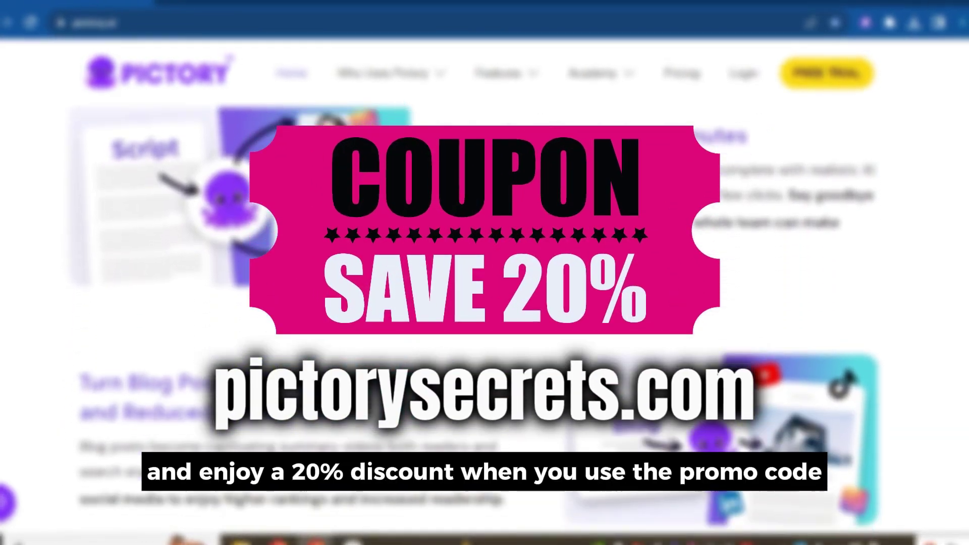
{"action": "scroll", "coordinate": [485, 303], "scroll_direction": "down", "scroll_amount": 3}
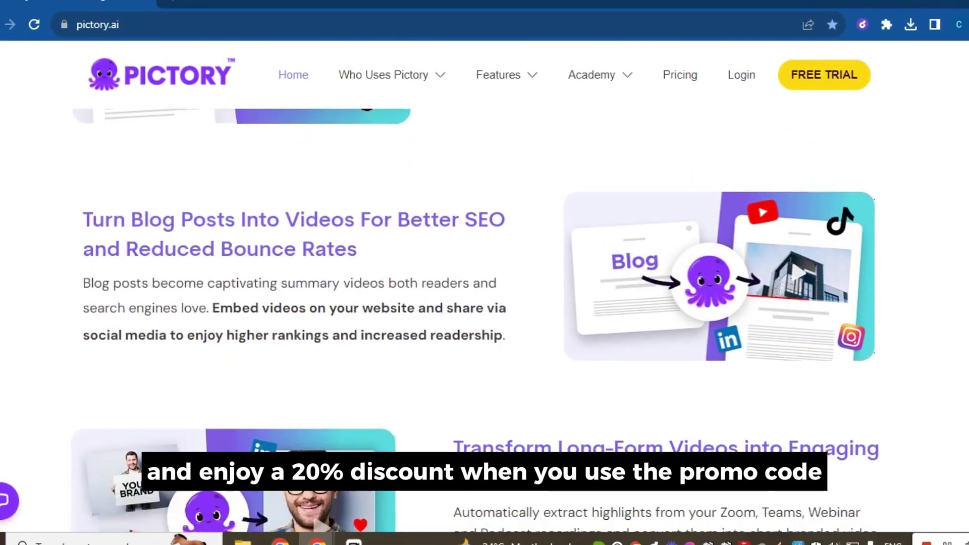
{"action": "scroll", "coordinate": [484, 303], "scroll_direction": "down", "scroll_amount": 3}
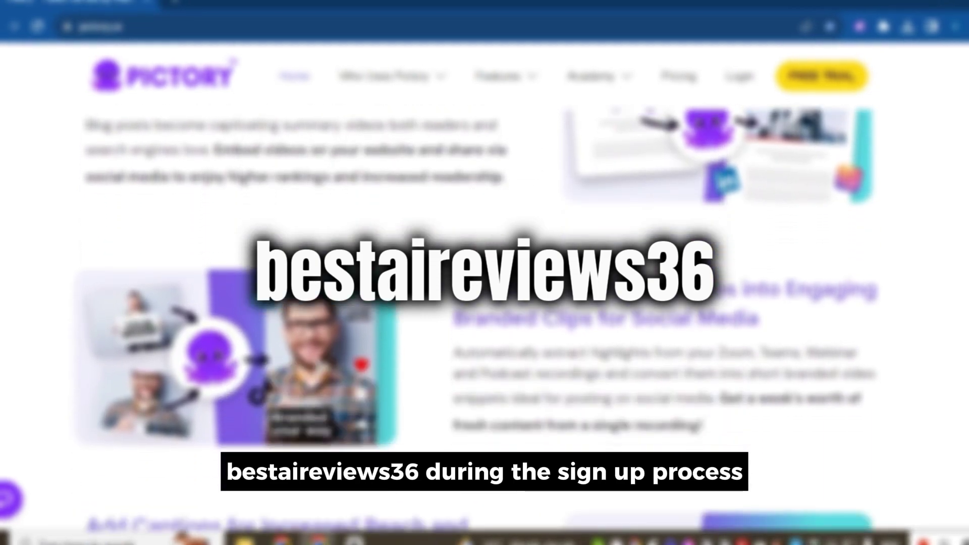
{"action": "scroll", "coordinate": [484, 303], "scroll_direction": "down", "scroll_amount": 3}
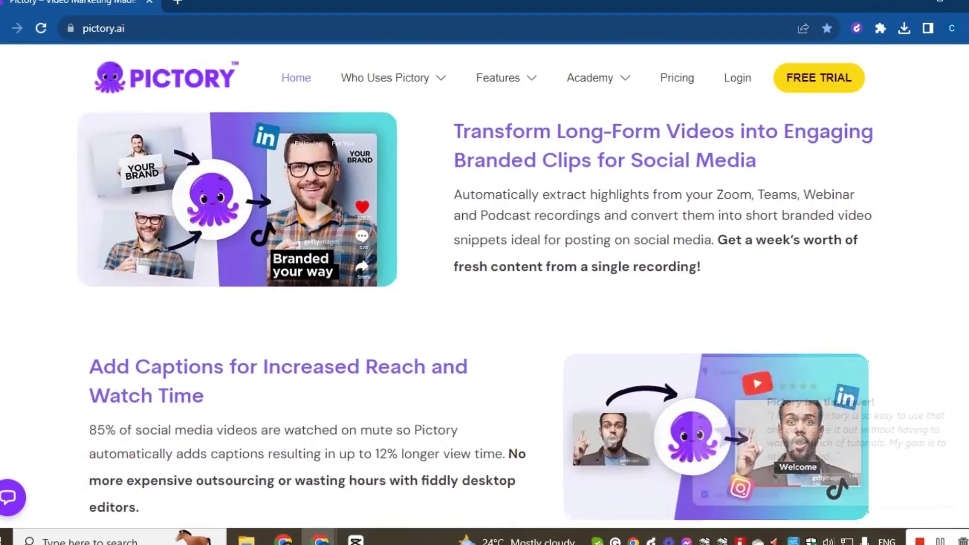
{"action": "scroll", "coordinate": [484, 303], "scroll_direction": "down", "scroll_amount": 2}
{"action": "scroll", "coordinate": [485, 302], "scroll_direction": "down", "scroll_amount": 1}
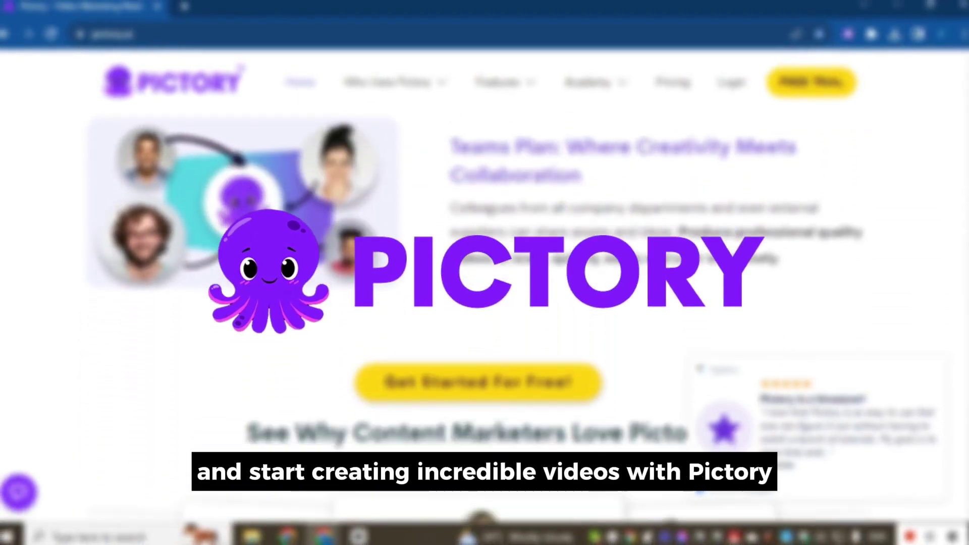
{"action": "scroll", "coordinate": [485, 303], "scroll_direction": "down", "scroll_amount": 4}
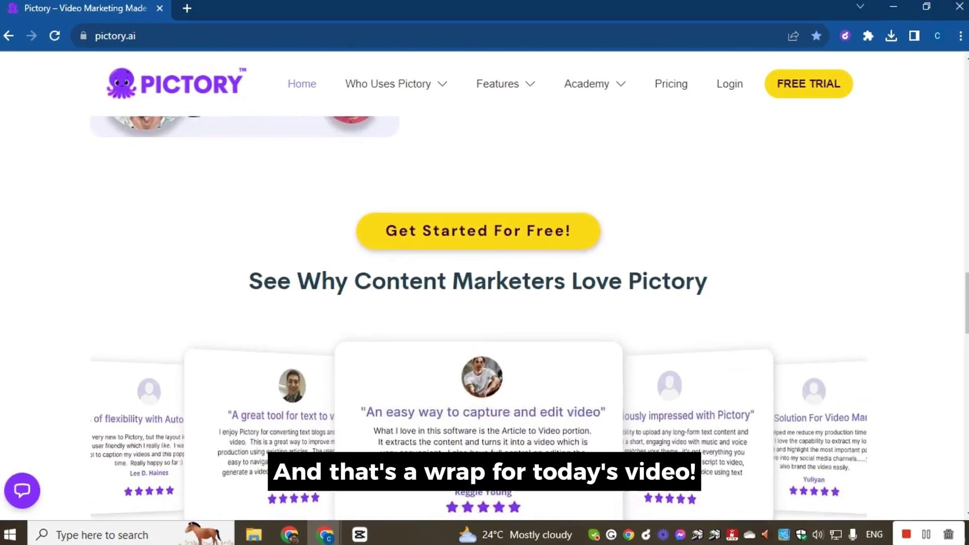
{"action": "scroll", "coordinate": [485, 303], "scroll_direction": "down", "scroll_amount": 4}
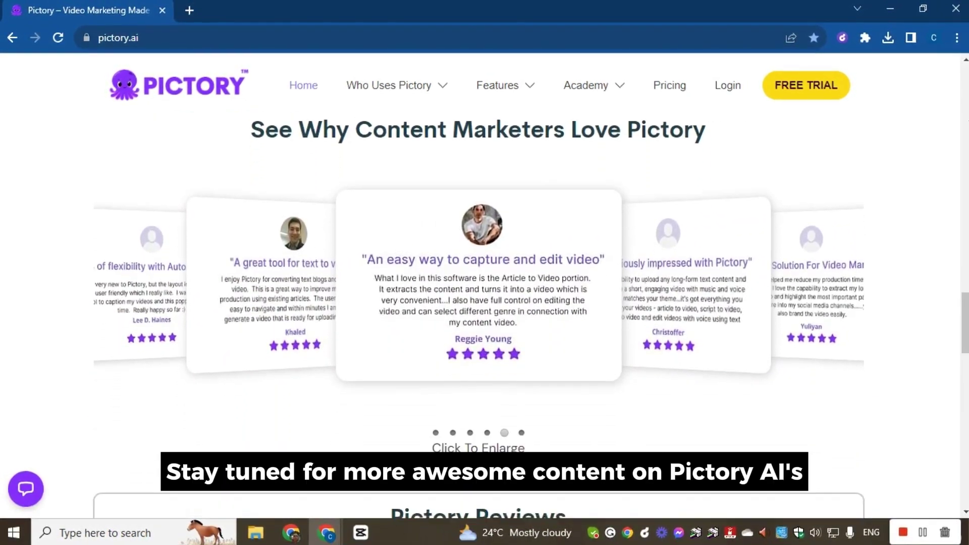
{"action": "scroll", "coordinate": [484, 303], "scroll_direction": "down", "scroll_amount": 4}
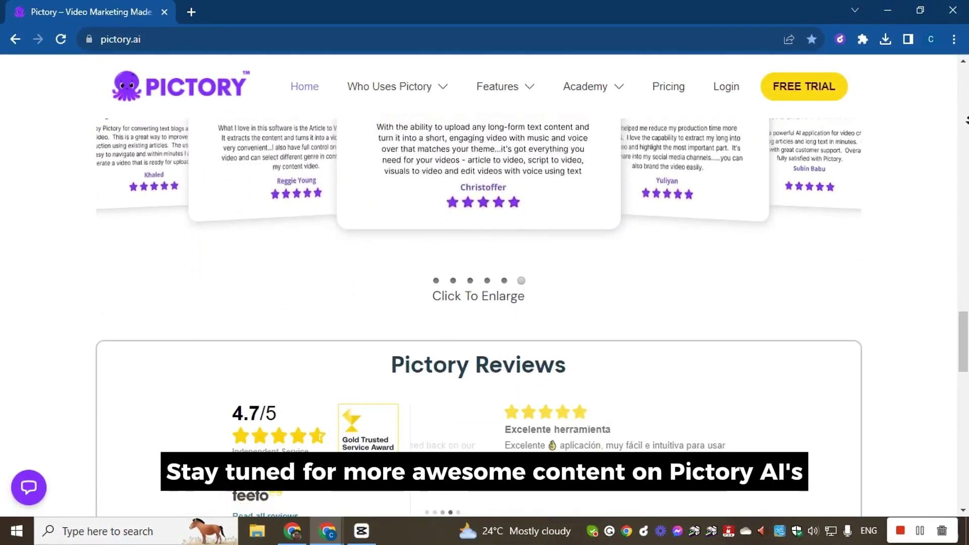